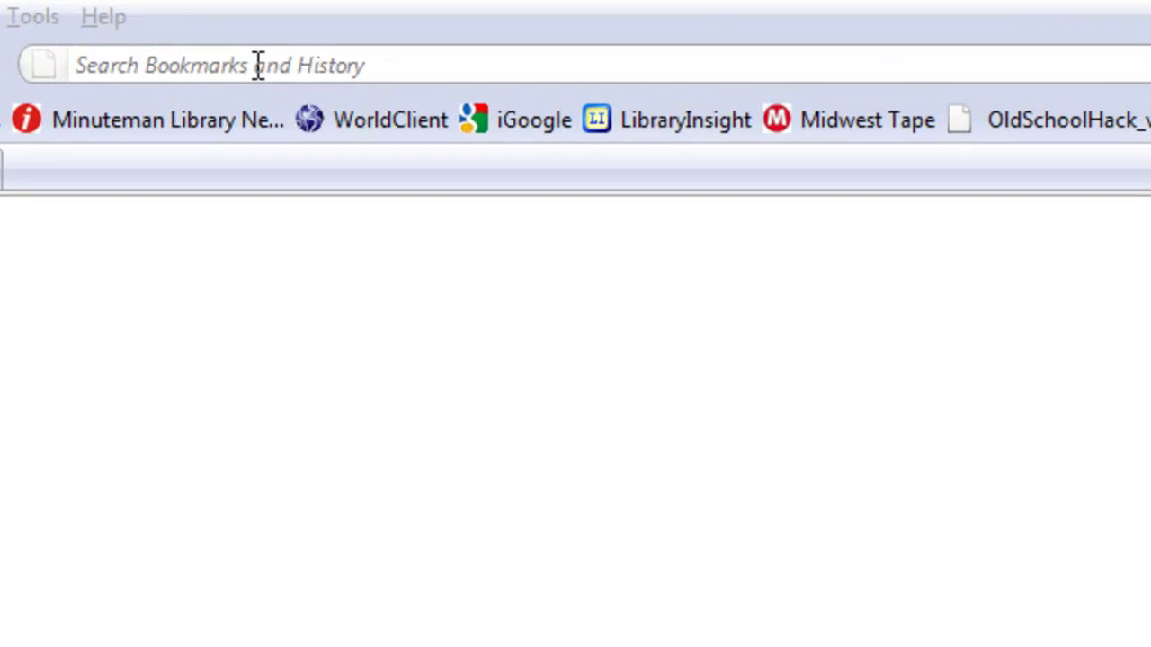
Load the Minuteman Library Digital Media Catalog at digital.minlib.net in Firefox.
click(471, 39)
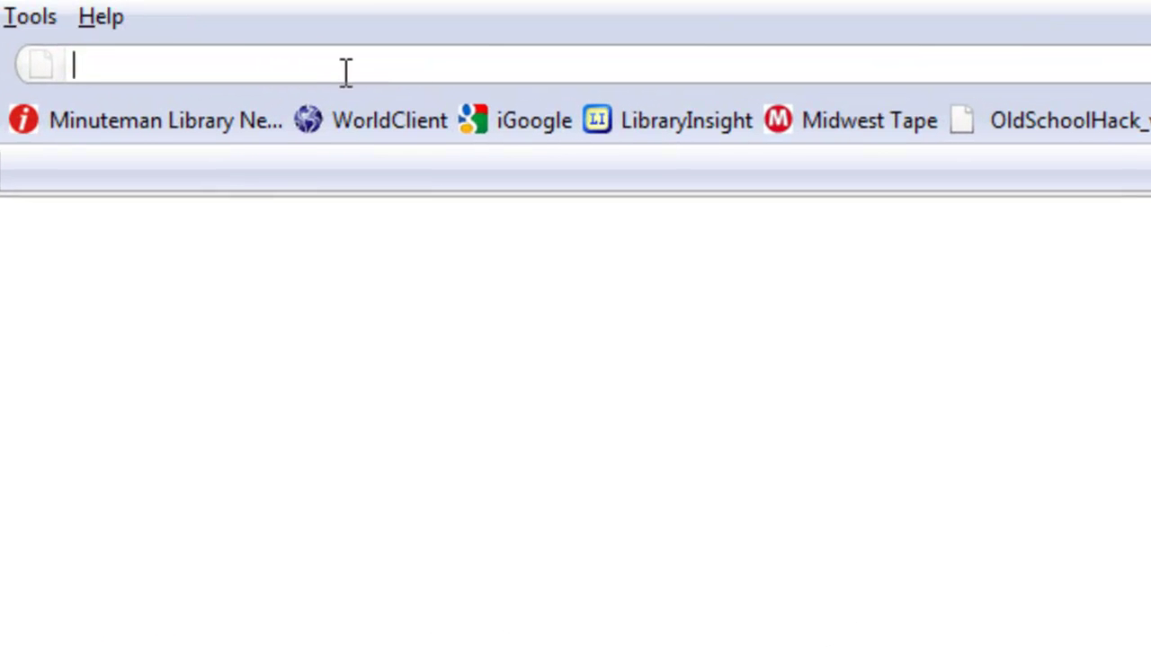
text(digital.)
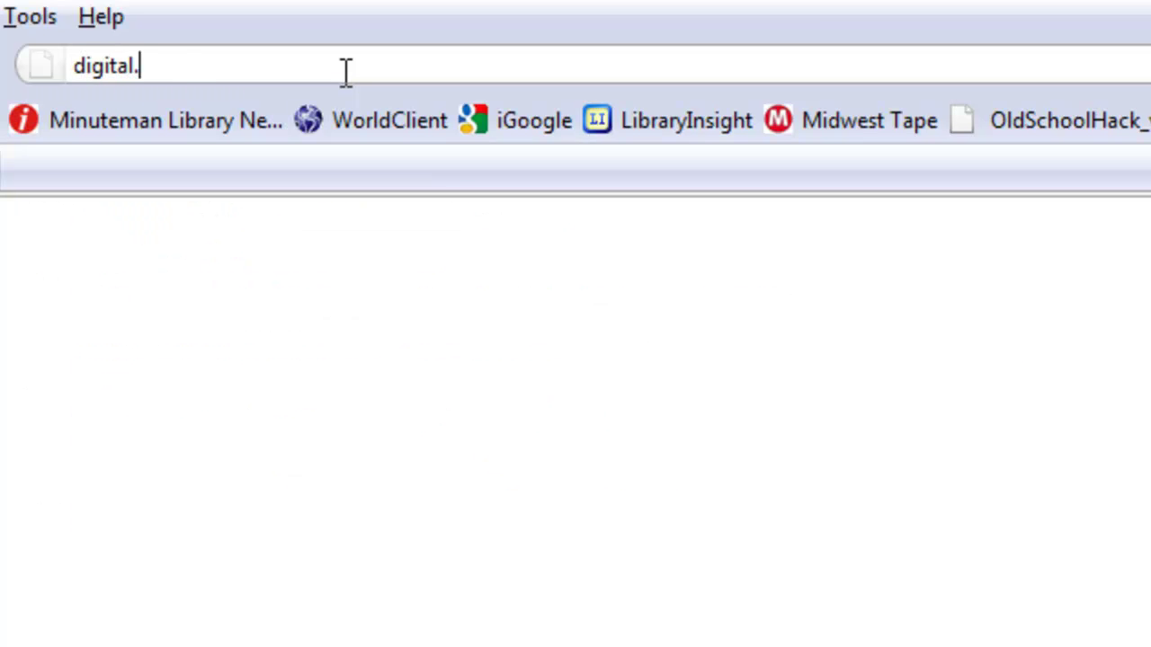
text(minlib.net)
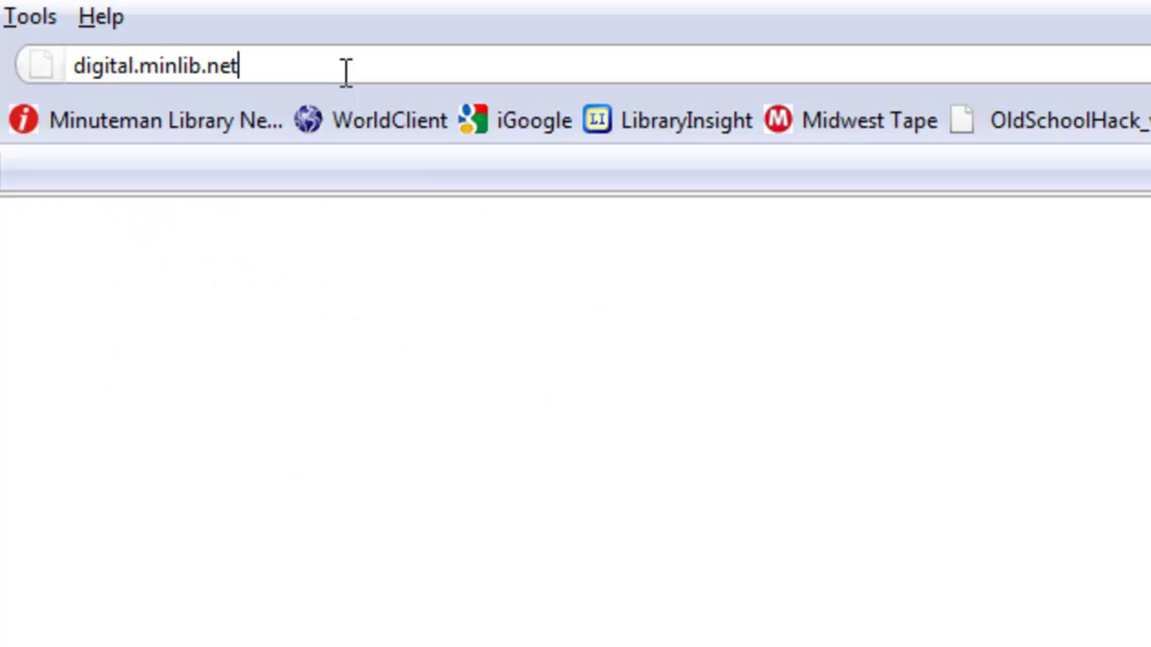
key(Return)
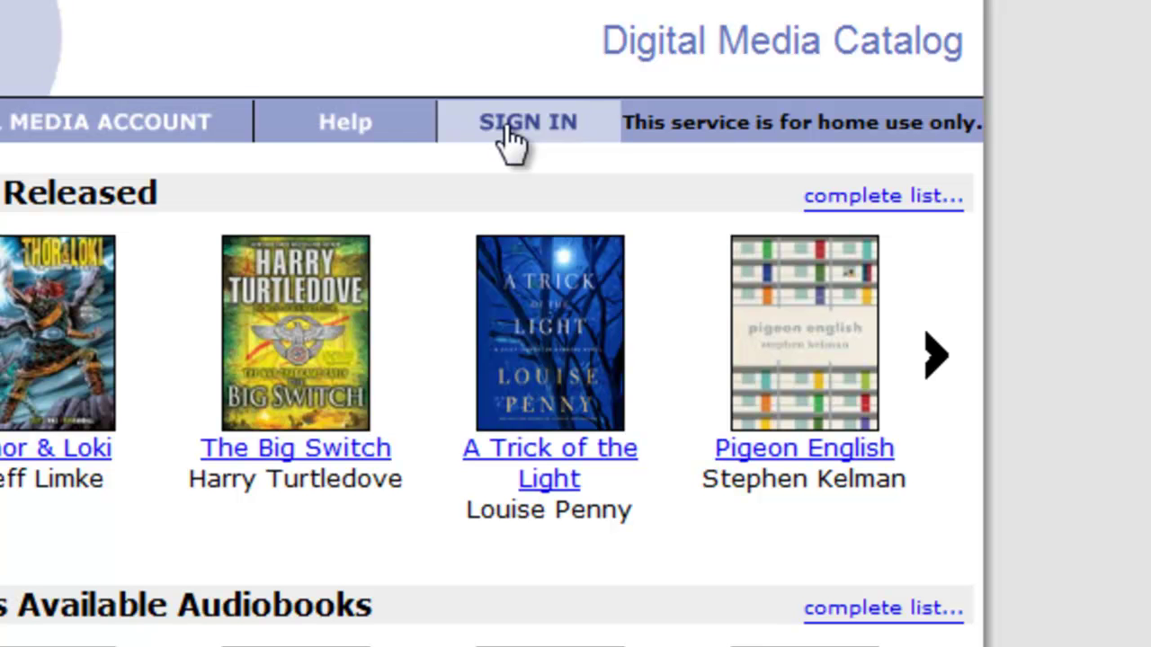
Sign in with the library card number and PIN to reach My Digital Media Account.
click(509, 135)
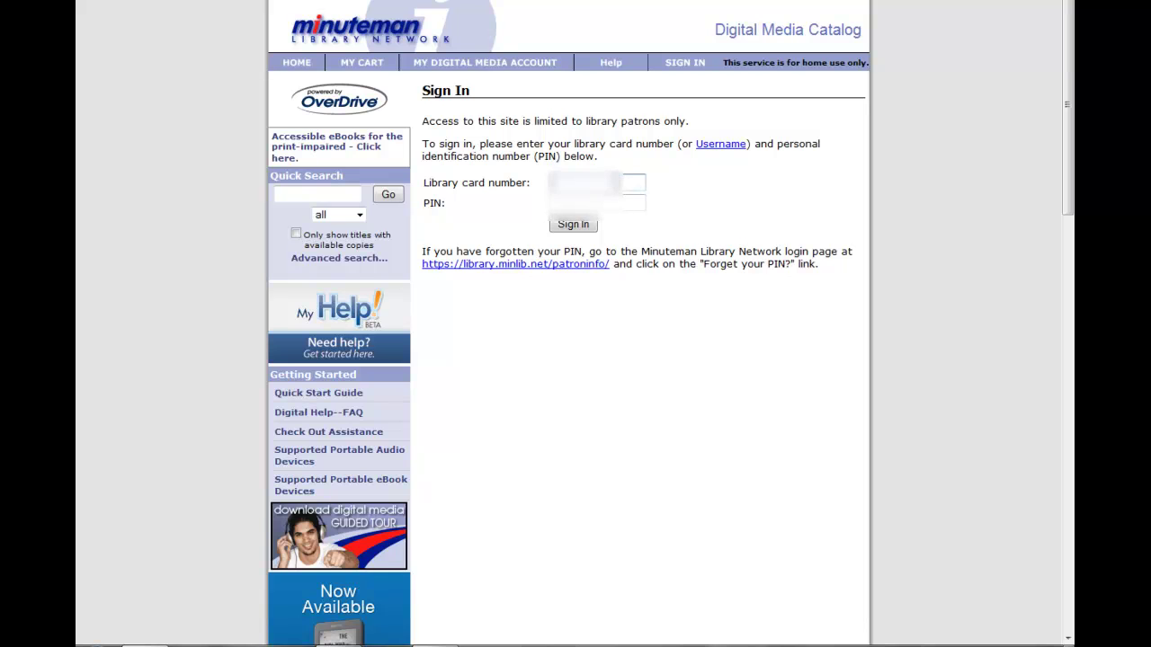
text(12345678)
key(Tab)
text(1234)
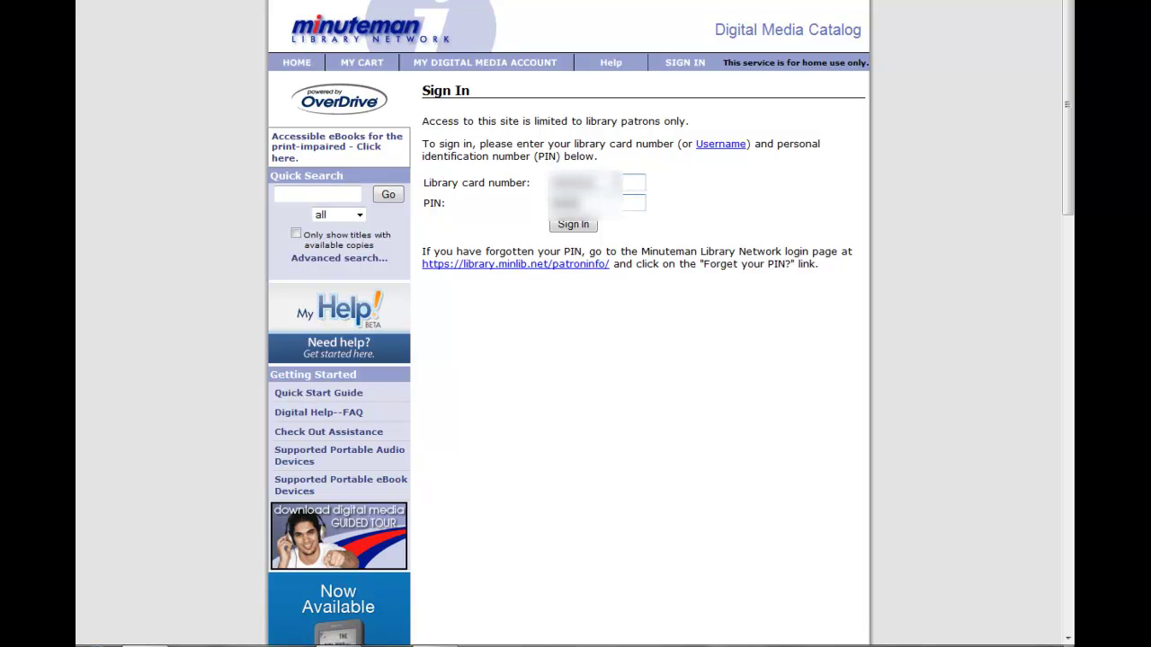
click(573, 224)
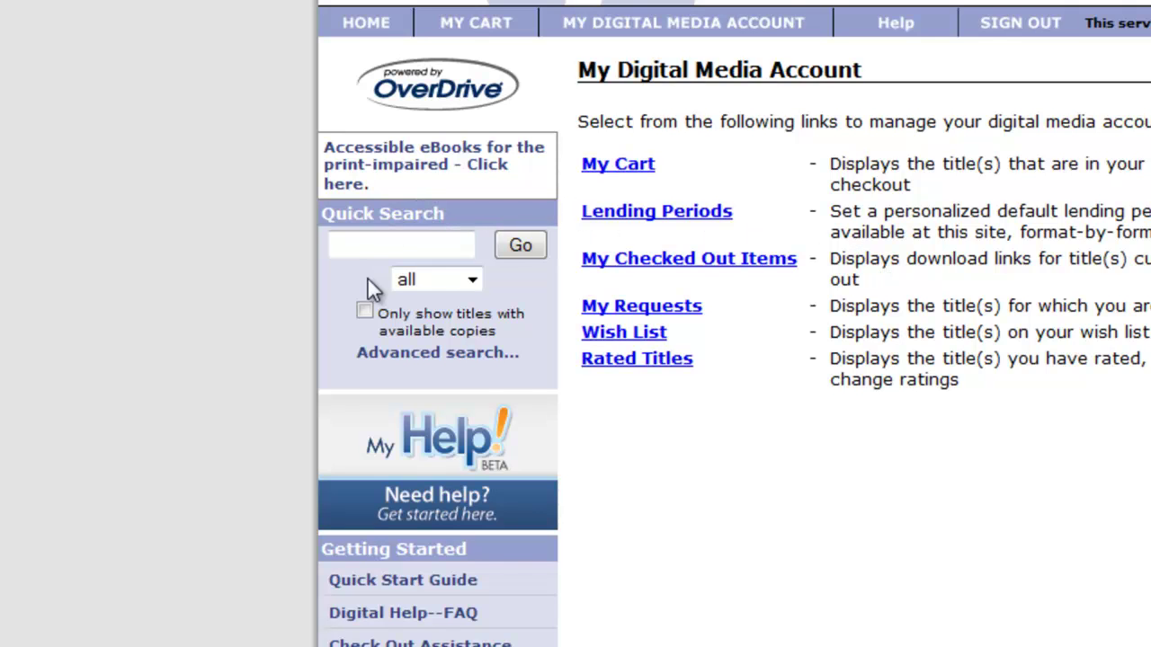
Run an advanced search for Kindle Book format, limited to titles with copies available.
click(382, 357)
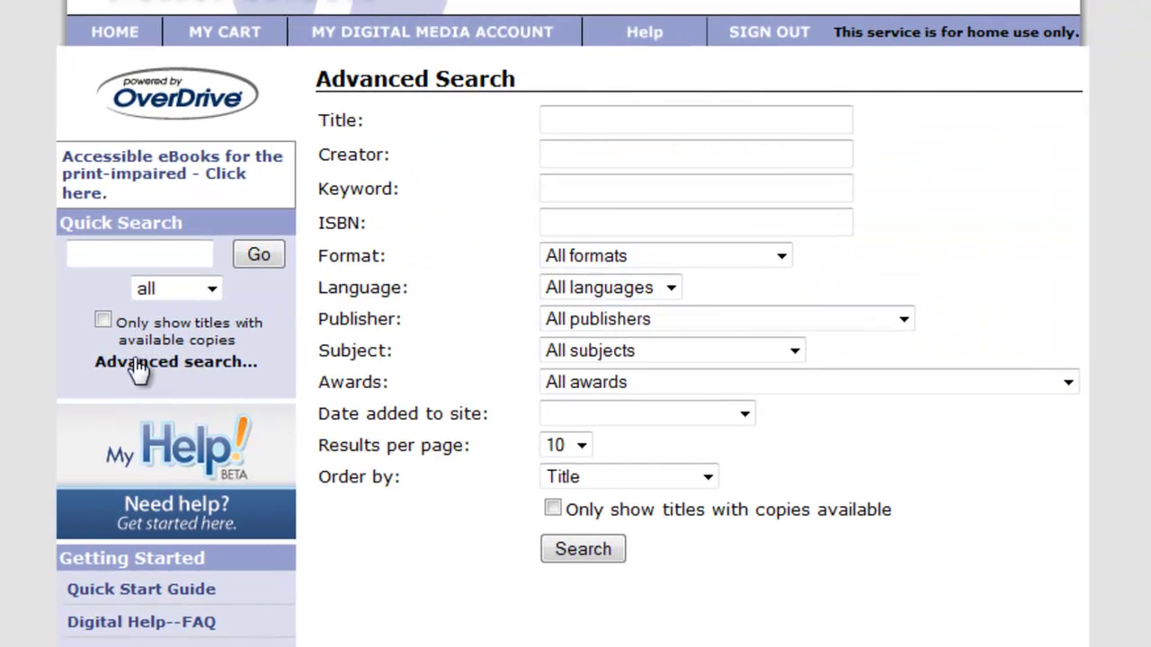
click(781, 256)
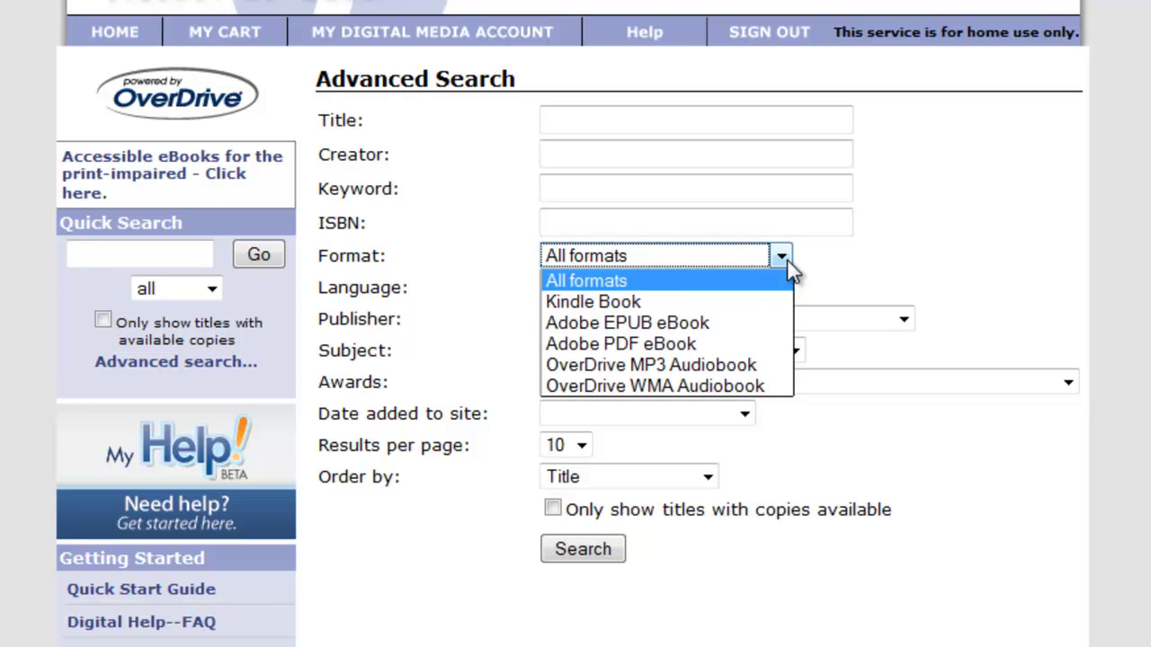
click(741, 309)
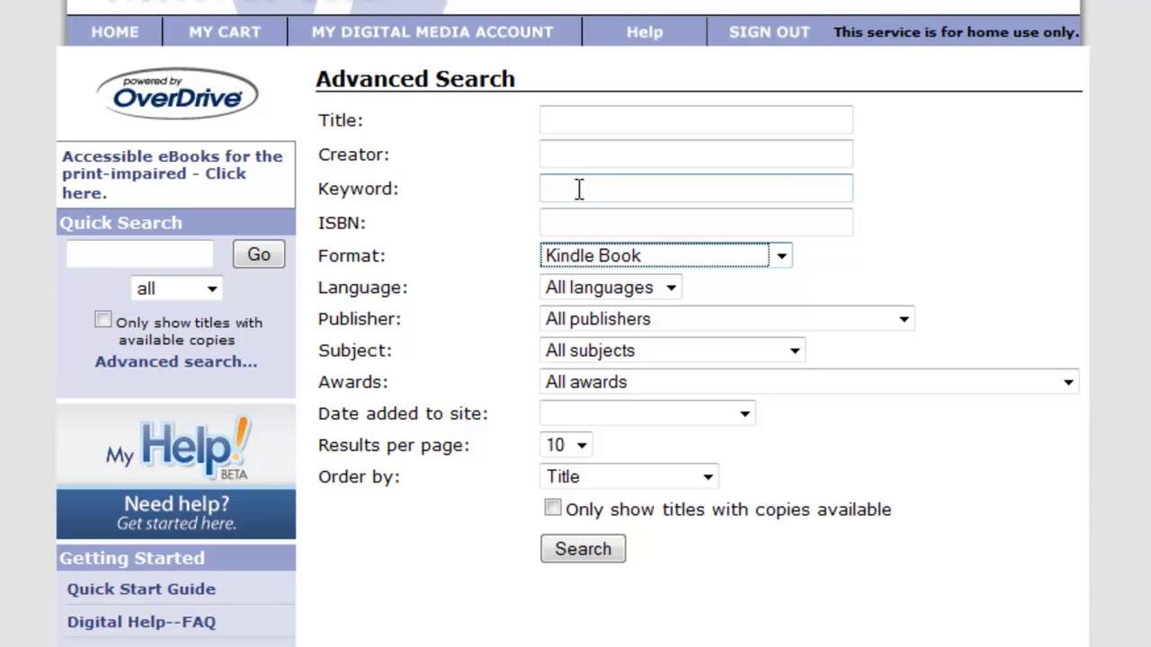
click(553, 508)
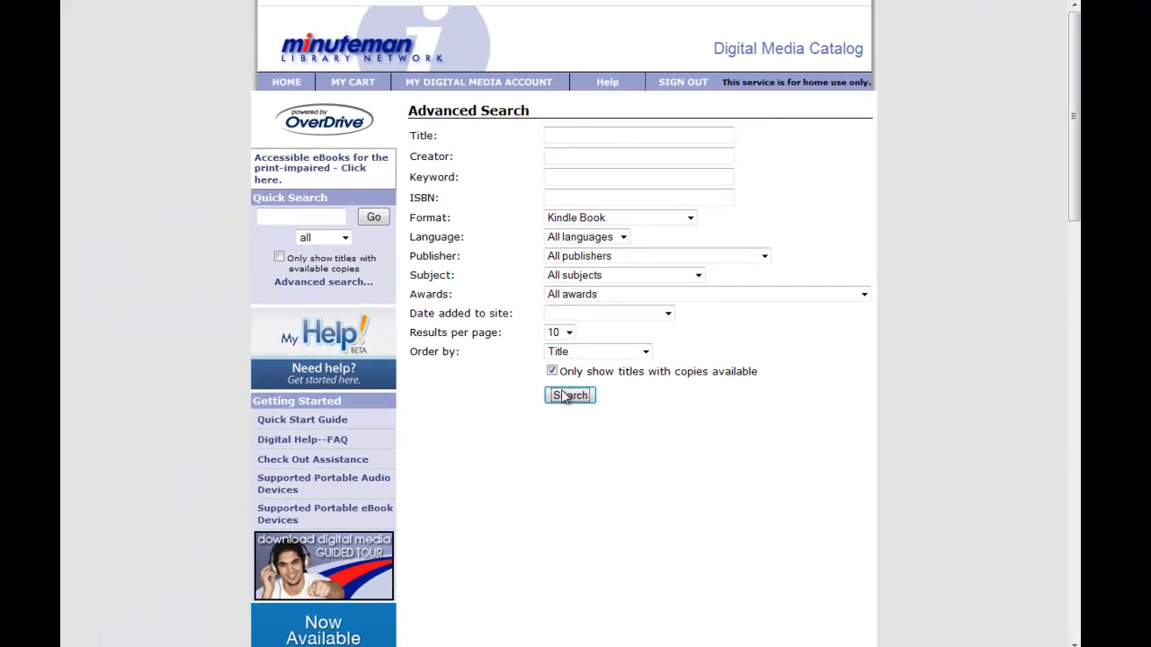
click(583, 550)
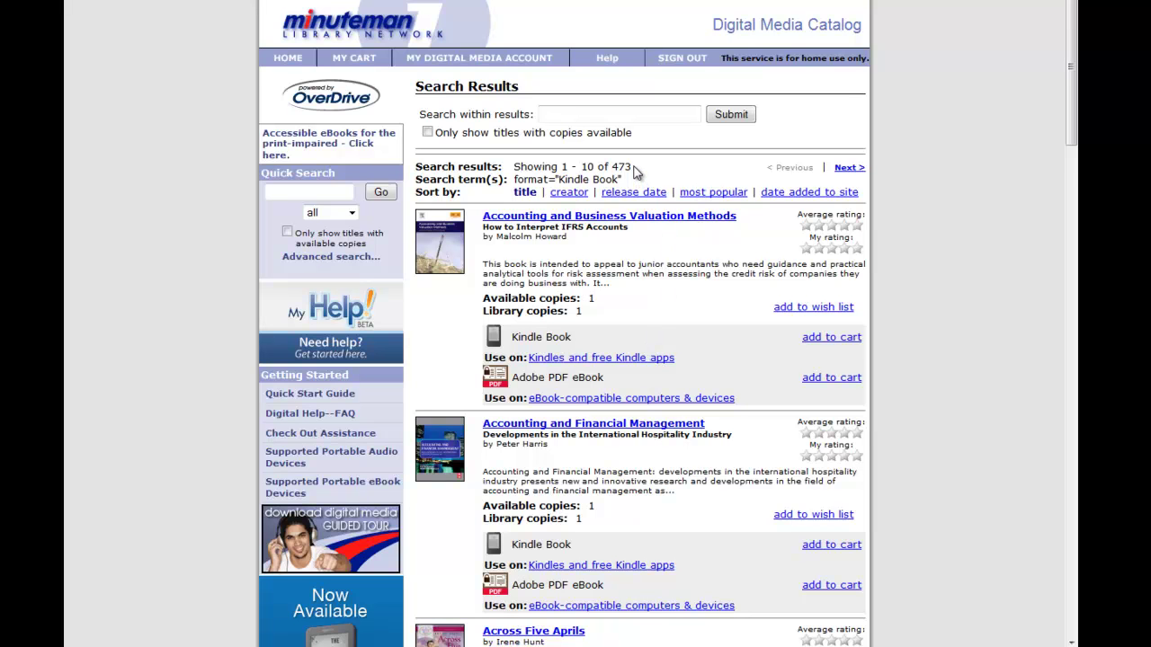
Scroll the 473 results down to the Alvin Ho Series, Book 1 entry.
drag(632, 168, 612, 167)
drag(1071, 140, 1064, 275)
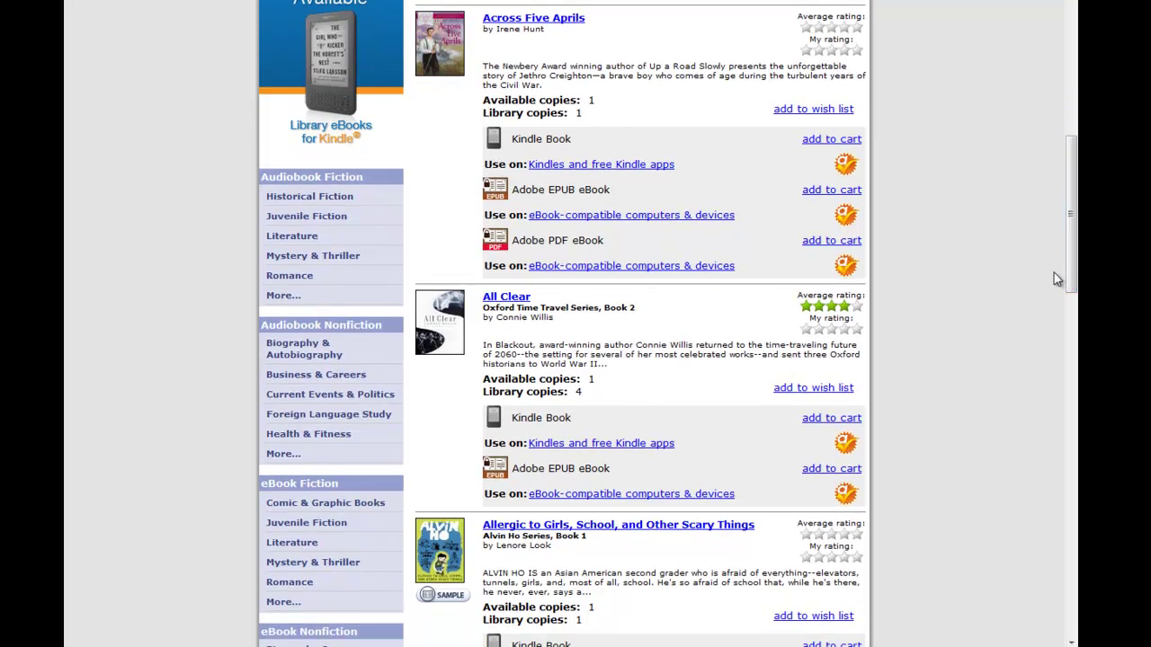
scroll(1025, 292, down, 2)
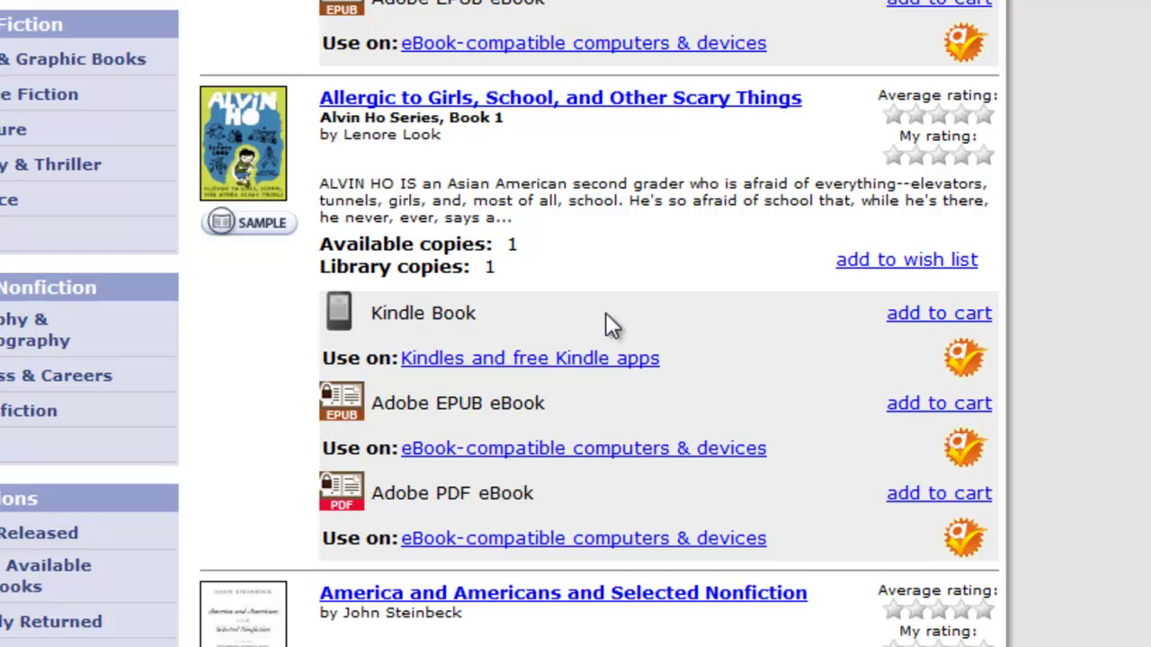
Add the Alvin Ho Kindle Book to the cart and check it out with a 7-day lending period.
click(908, 316)
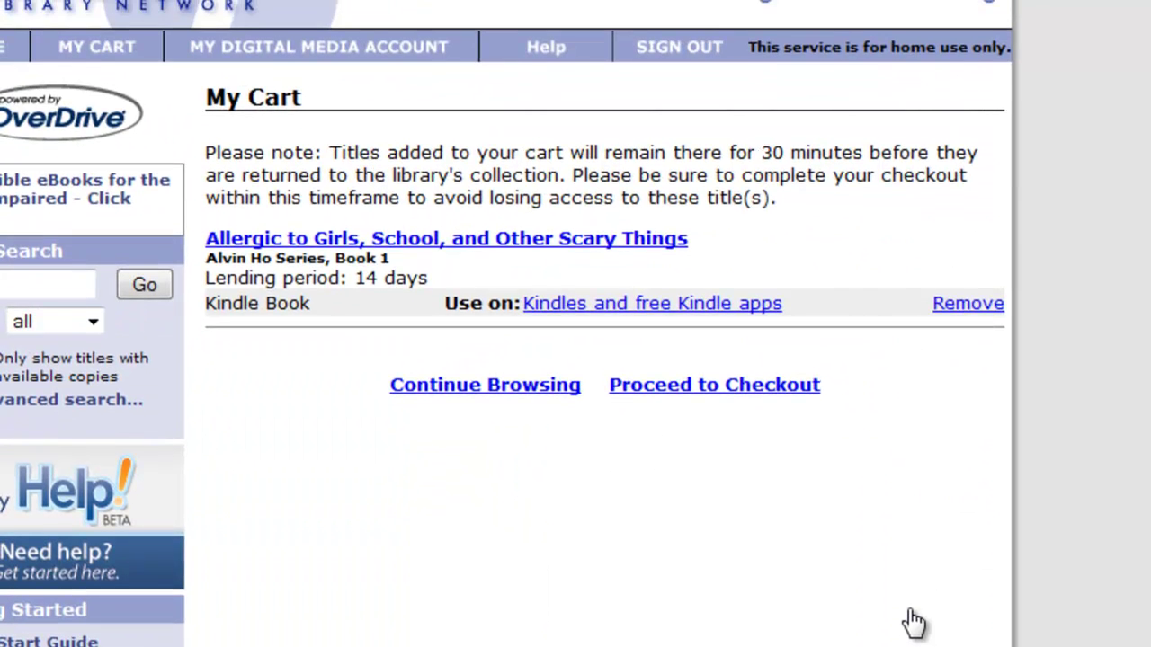
click(742, 390)
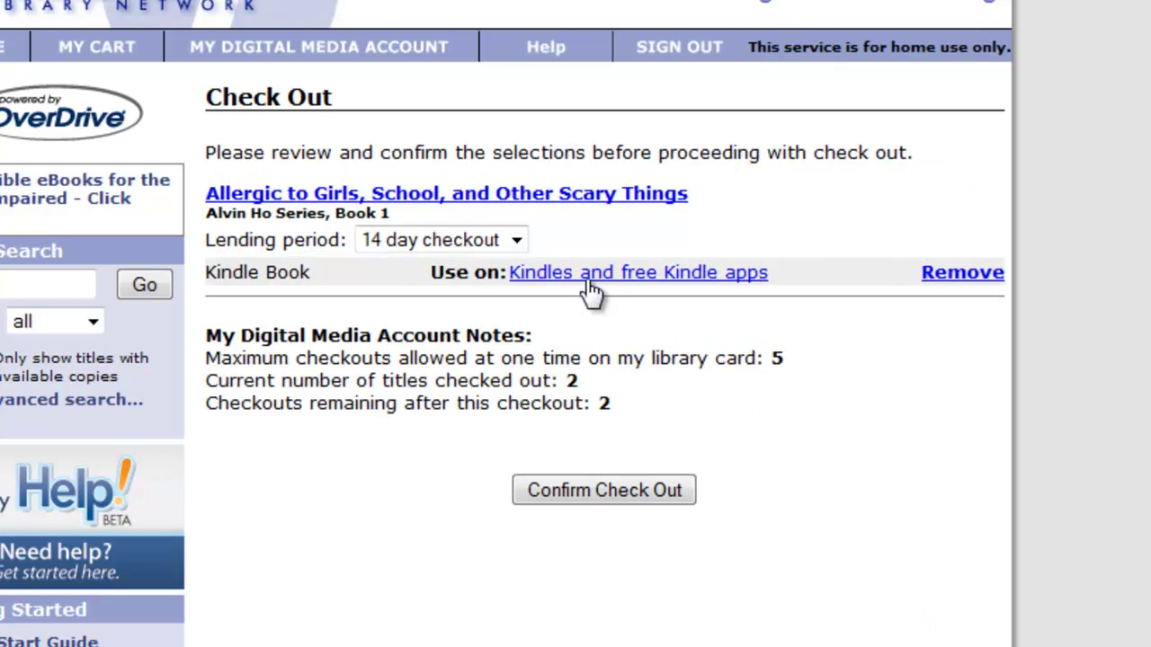
click(517, 241)
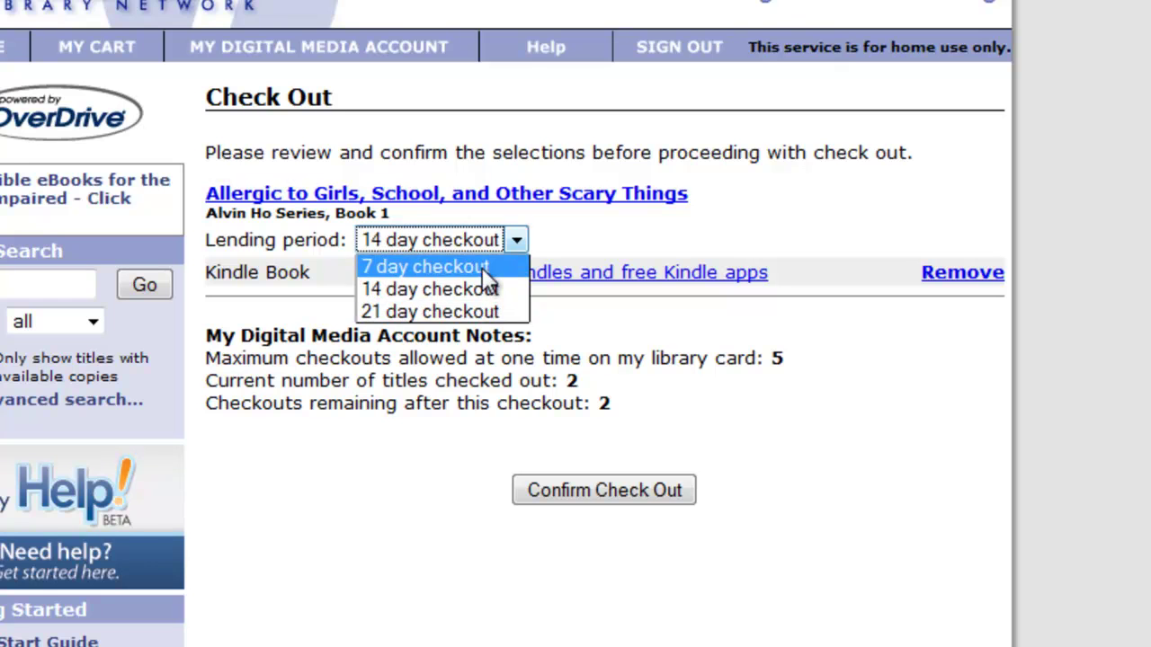
click(483, 268)
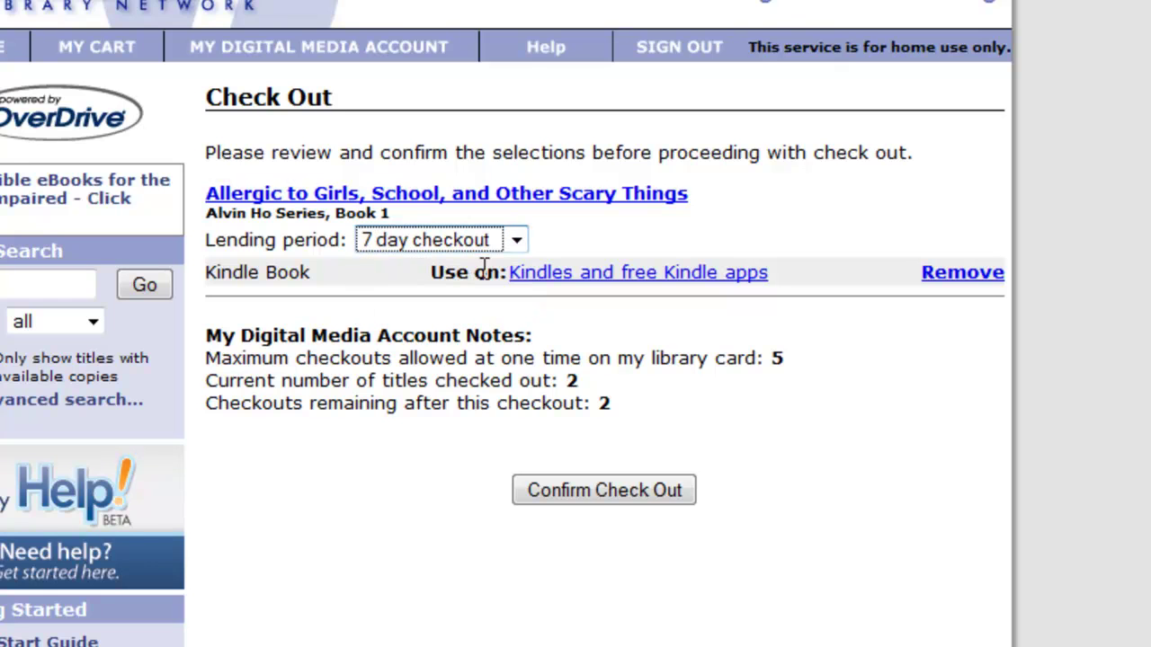
click(589, 493)
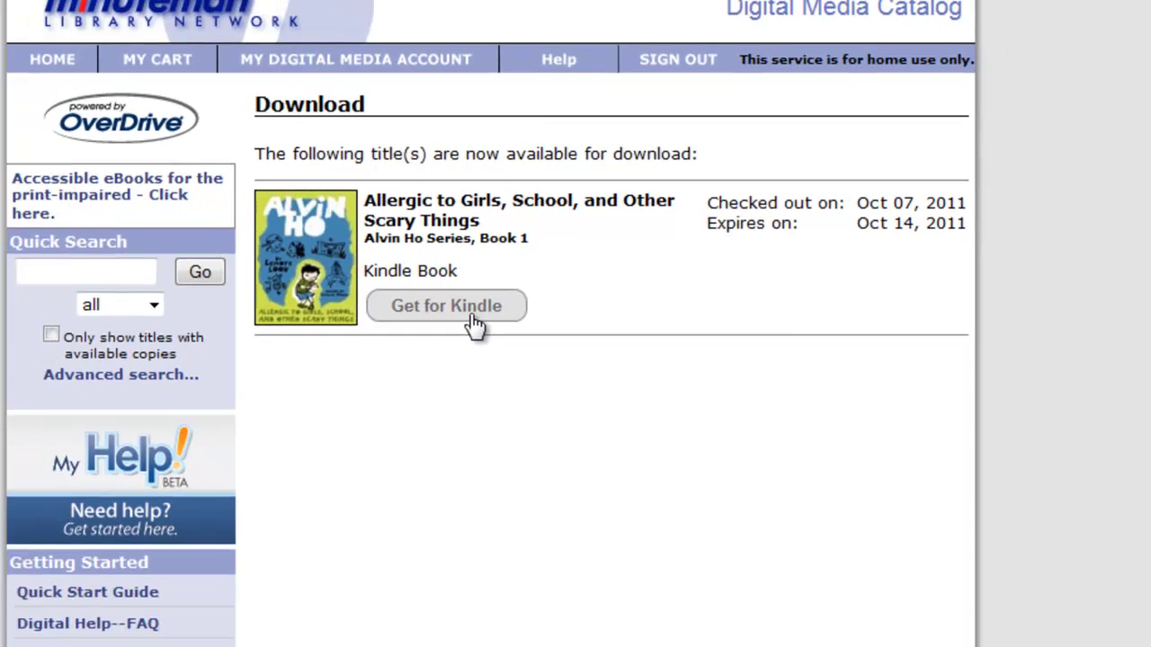
Send the loan to Amazon with Get for Kindle and request the library book.
click(450, 342)
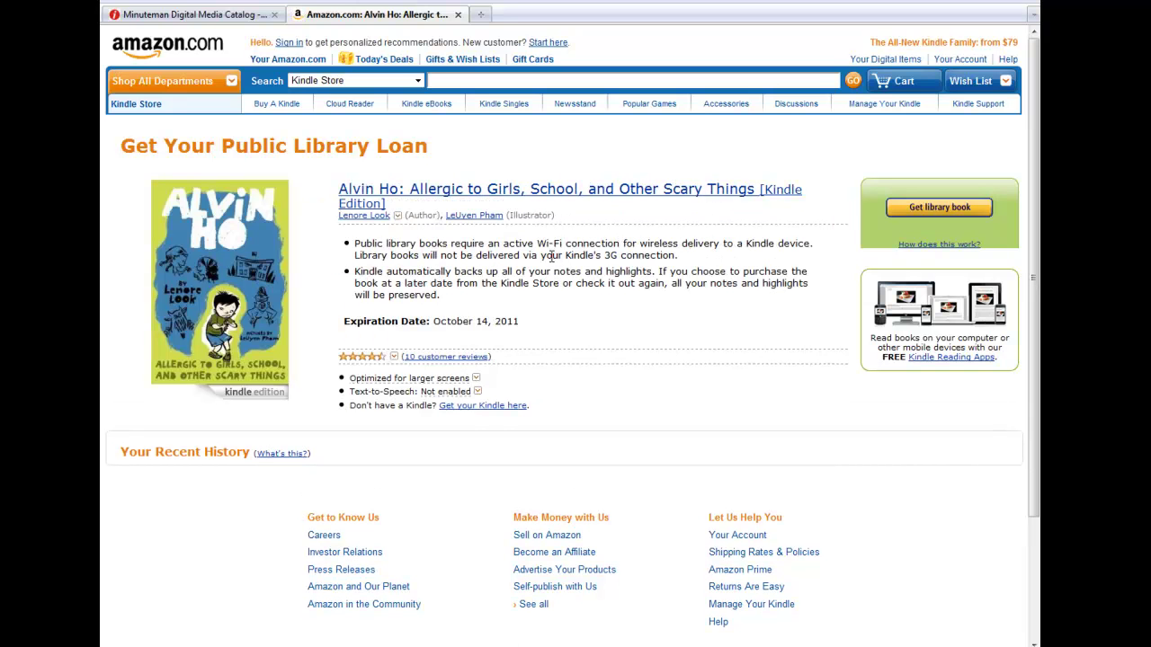
click(919, 214)
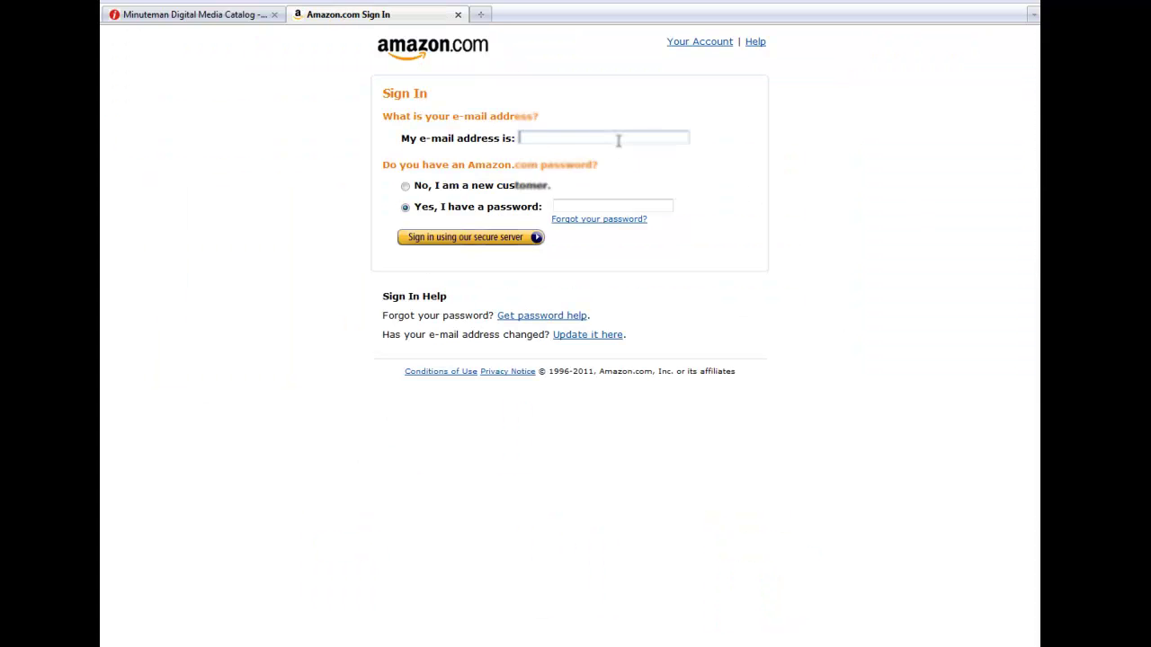
Sign in to Amazon with the account e-mail address and password.
click(618, 137)
text(user@example.com)
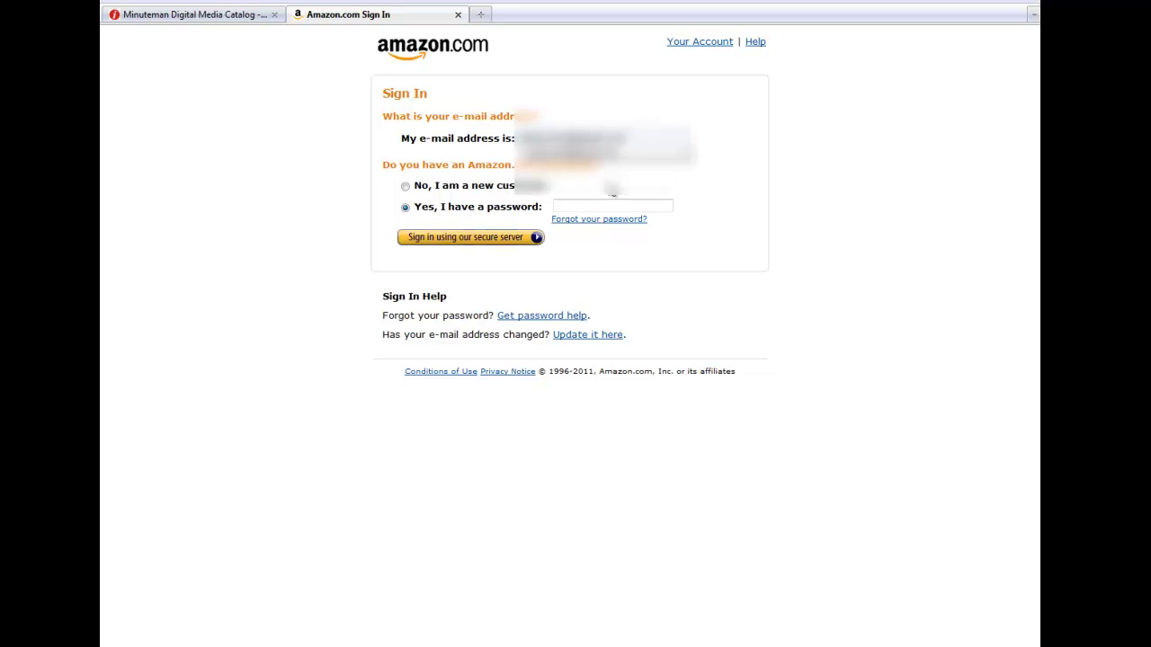
click(608, 203)
text(*********)
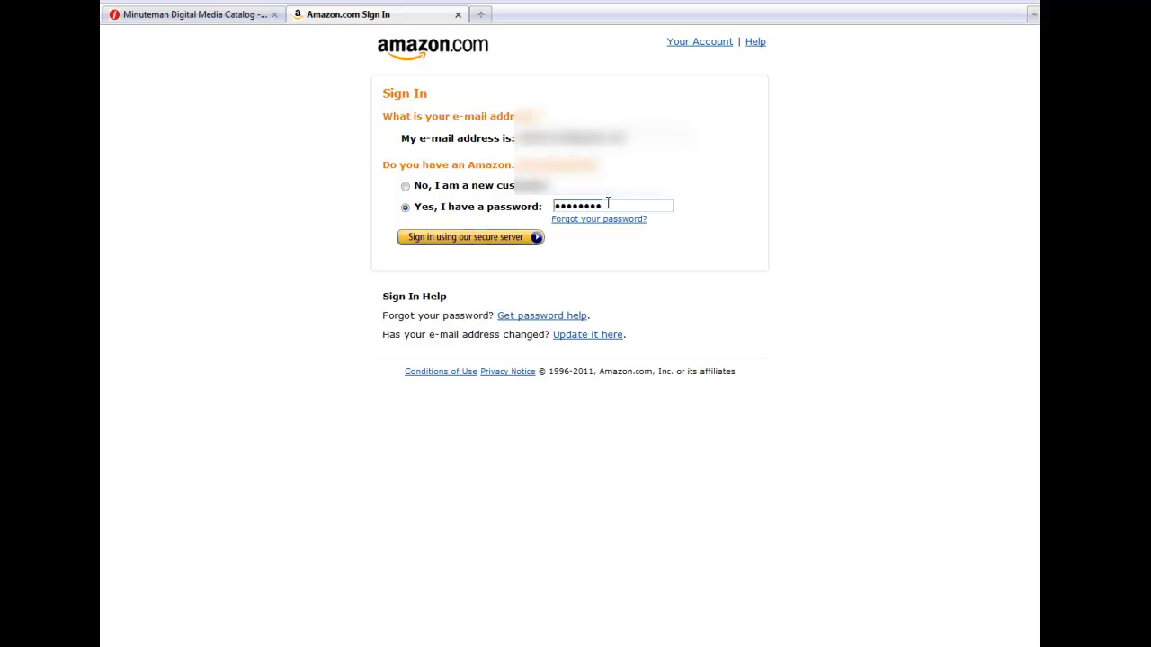
key(Return)
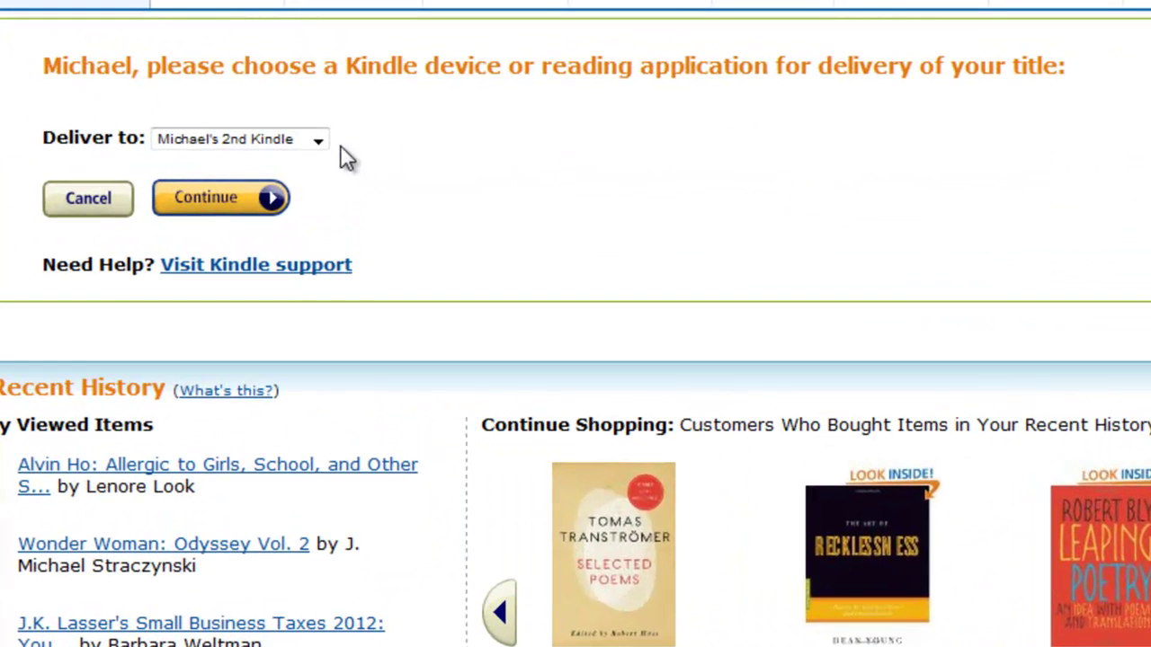
Pick WFL Kindle in the Deliver to list and continue with delivery.
click(318, 141)
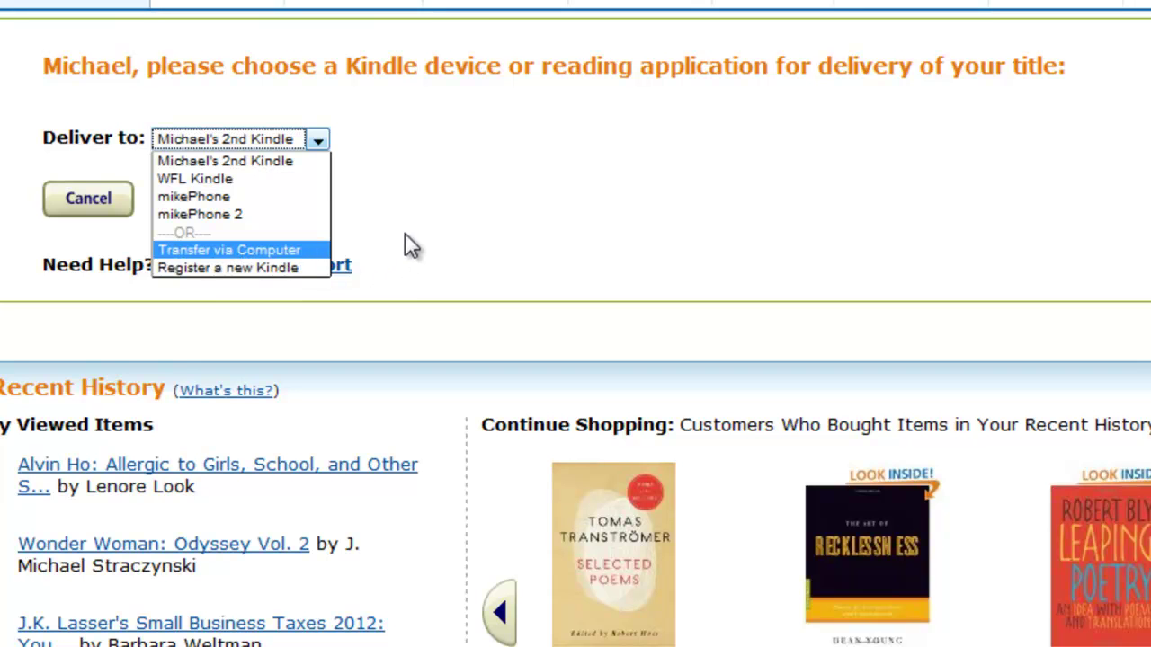
click(313, 140)
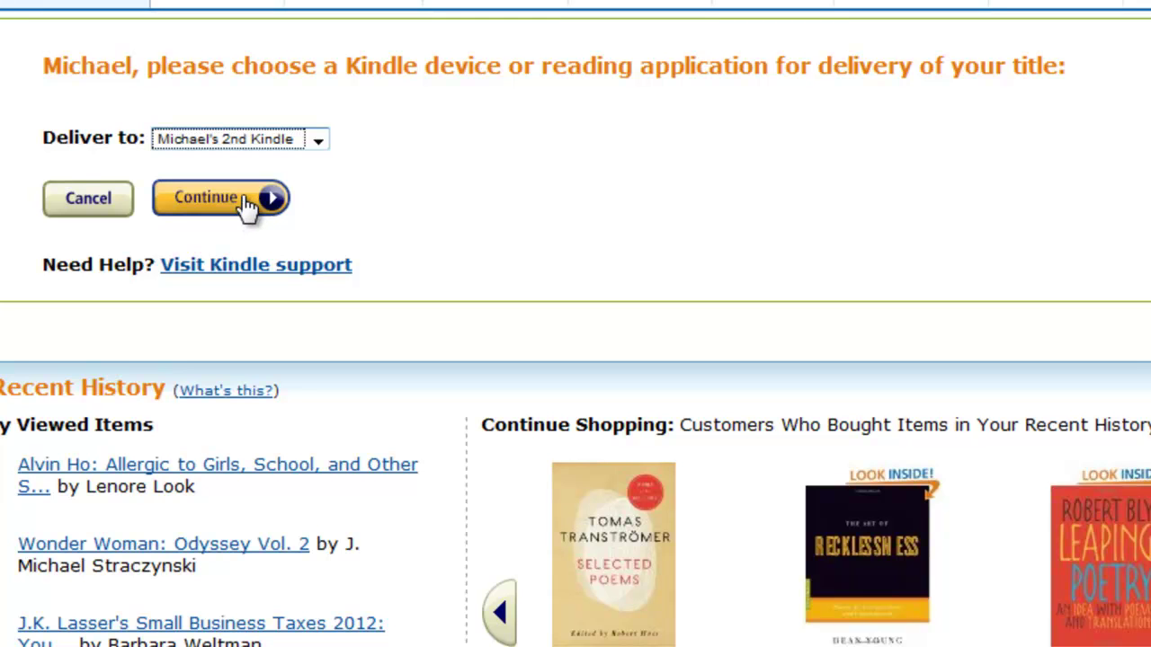
click(255, 144)
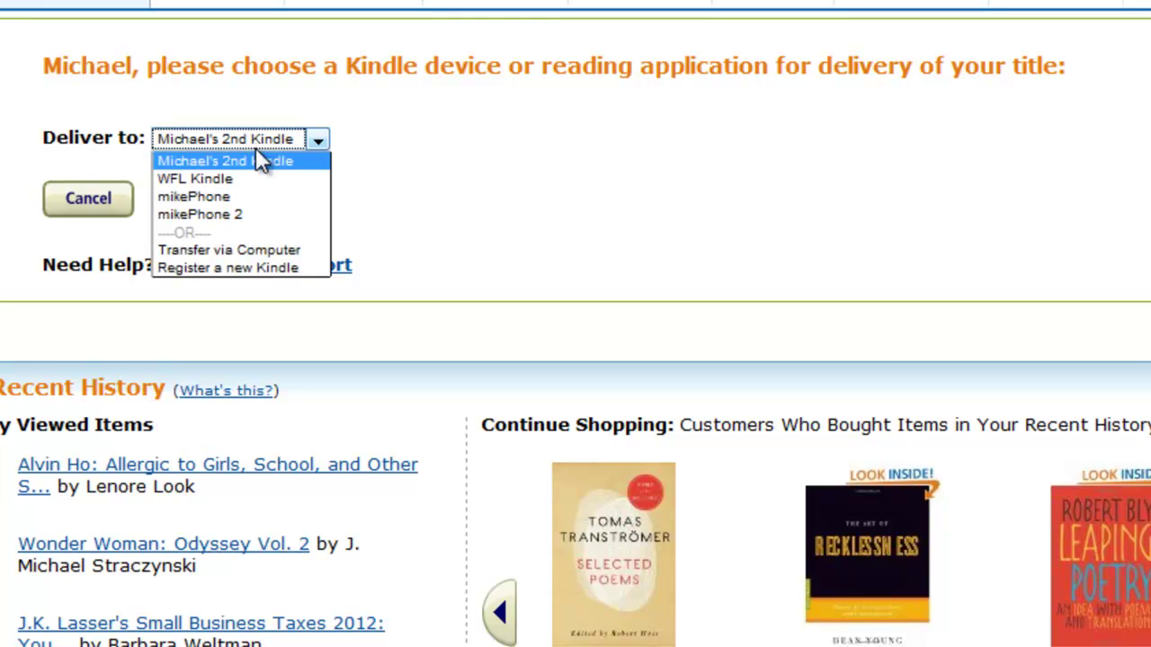
click(251, 184)
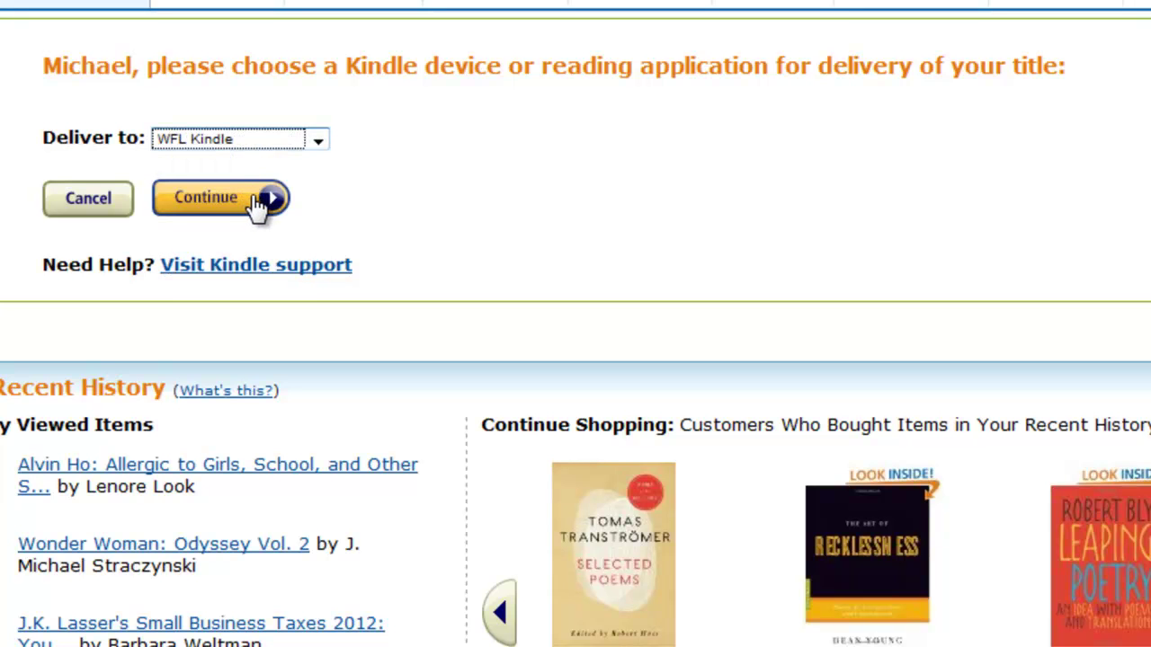
click(259, 203)
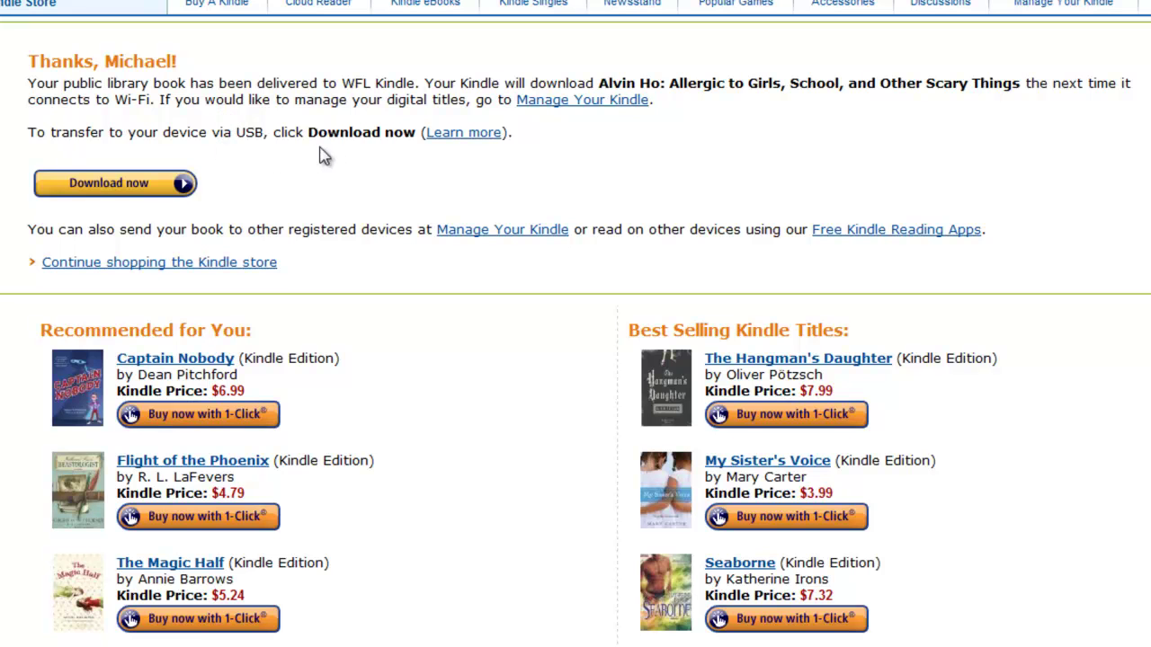
Download the Alvin Ho .azw file (4.6 MB) to the computer via Download now and Save File.
click(182, 186)
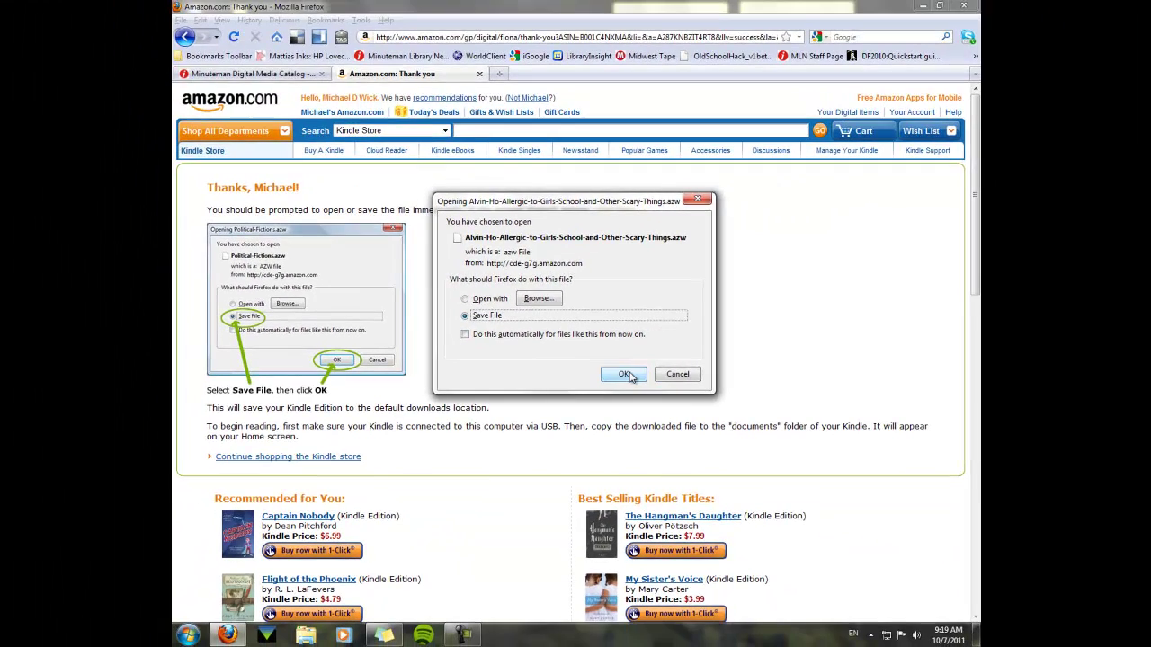
click(705, 367)
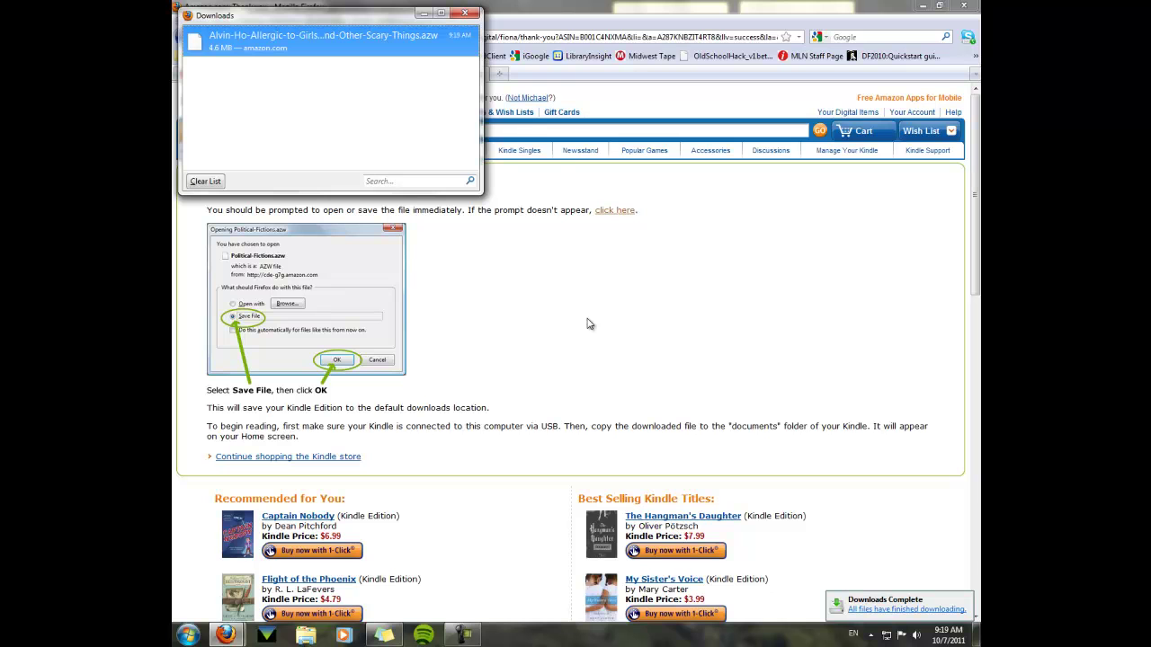
click(468, 14)
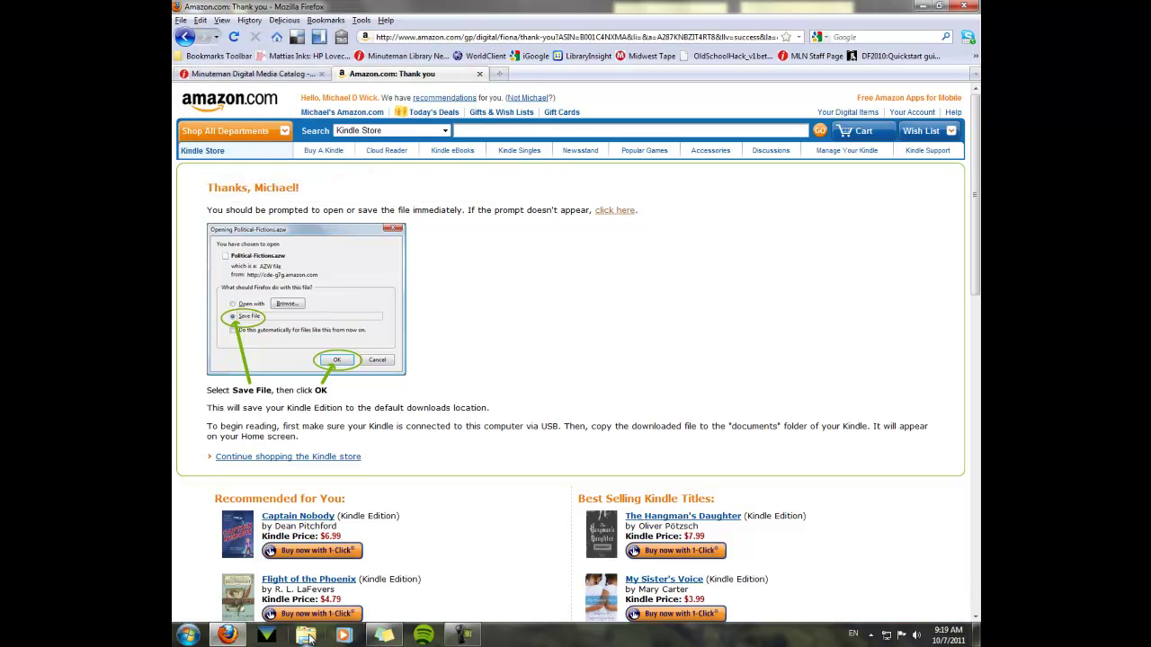
Copy the Alvin Ho .azw file from Downloads and paste it into Kindle (E:)\documents.
click(306, 635)
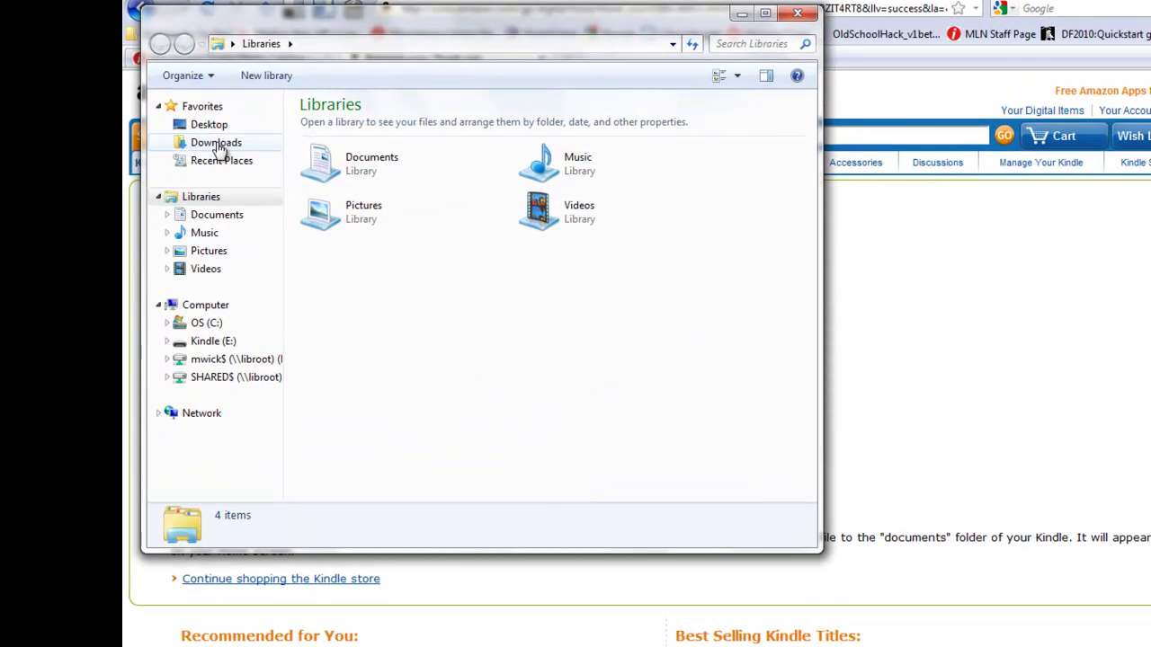
click(218, 145)
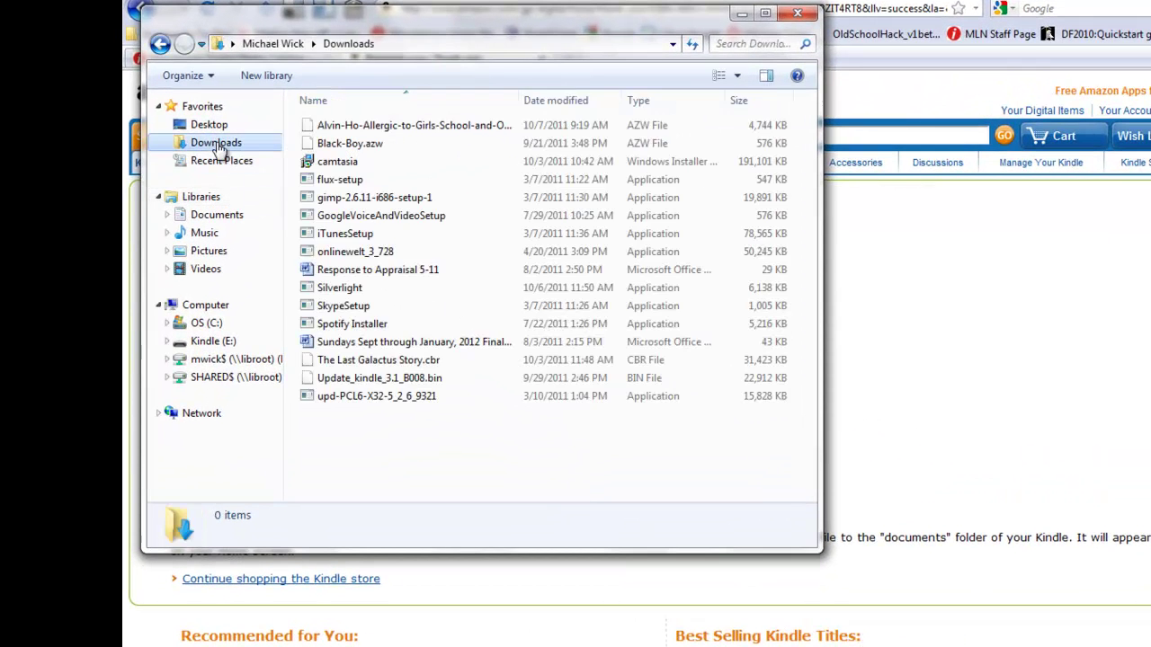
click(365, 127)
right_click(363, 128)
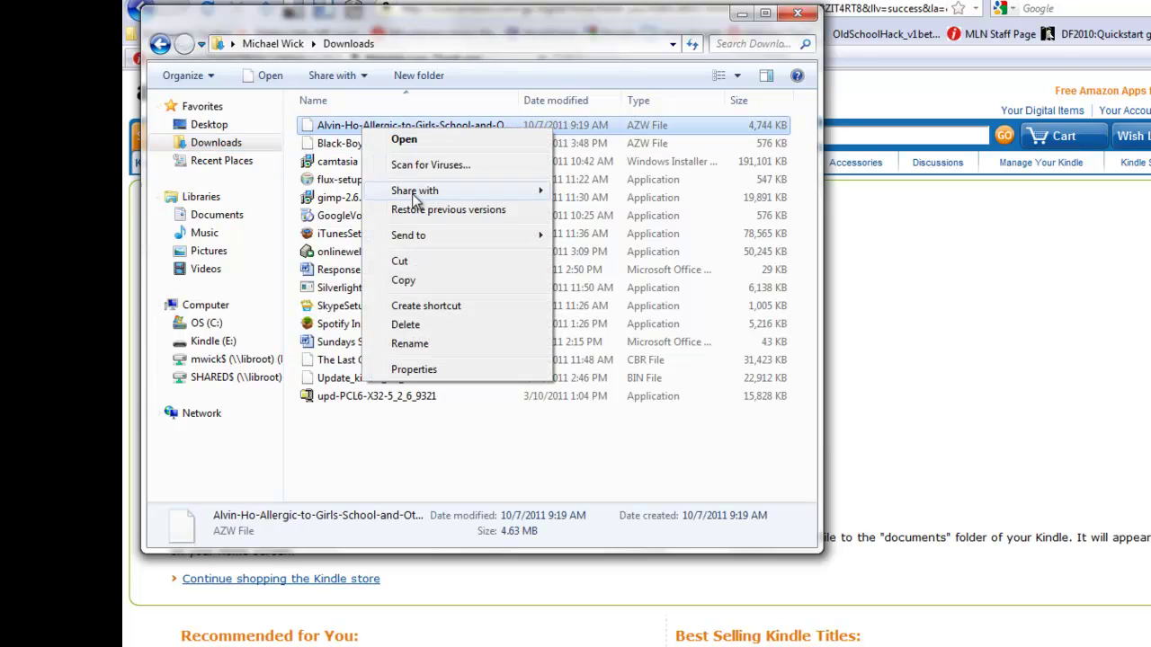
click(443, 283)
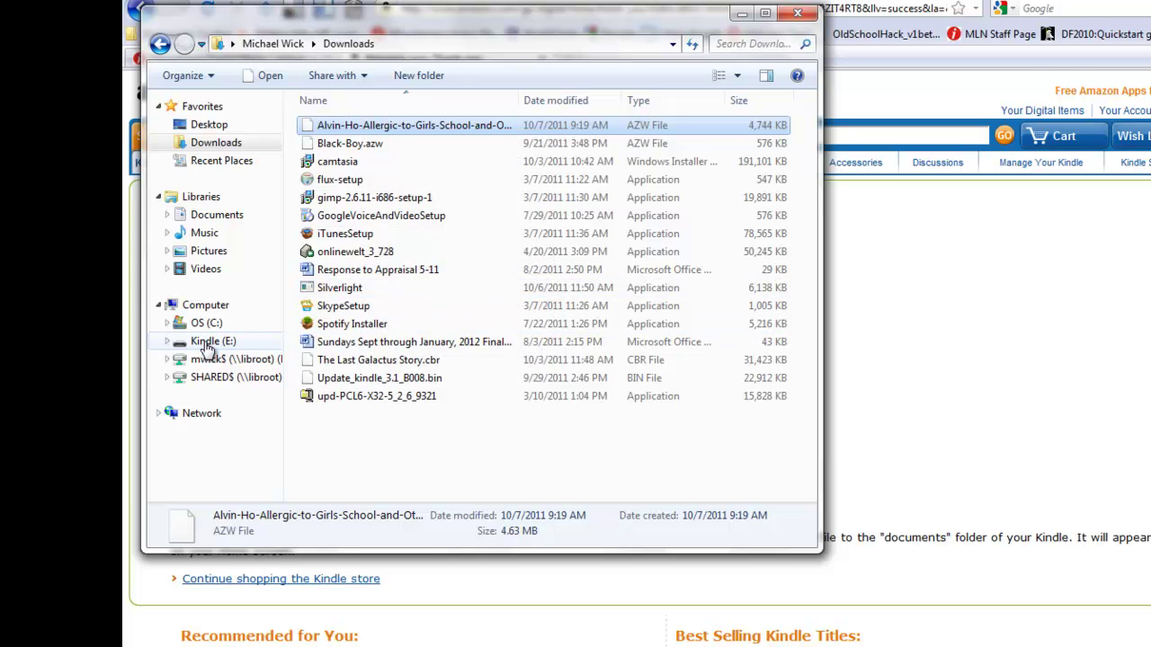
click(206, 343)
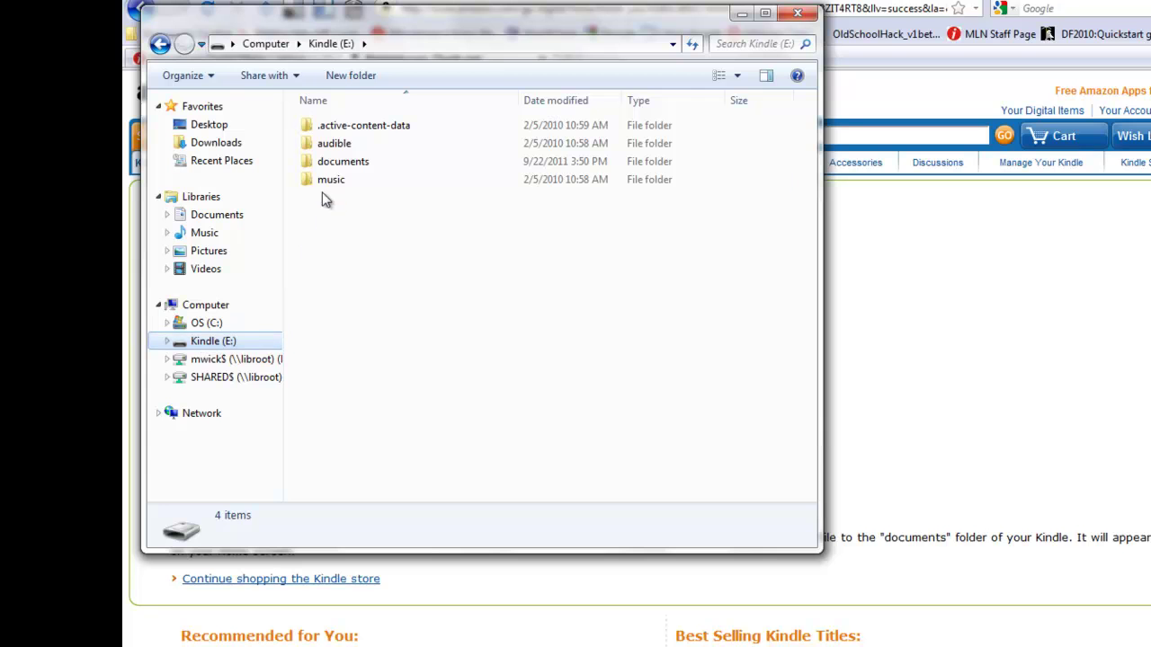
double_click(325, 167)
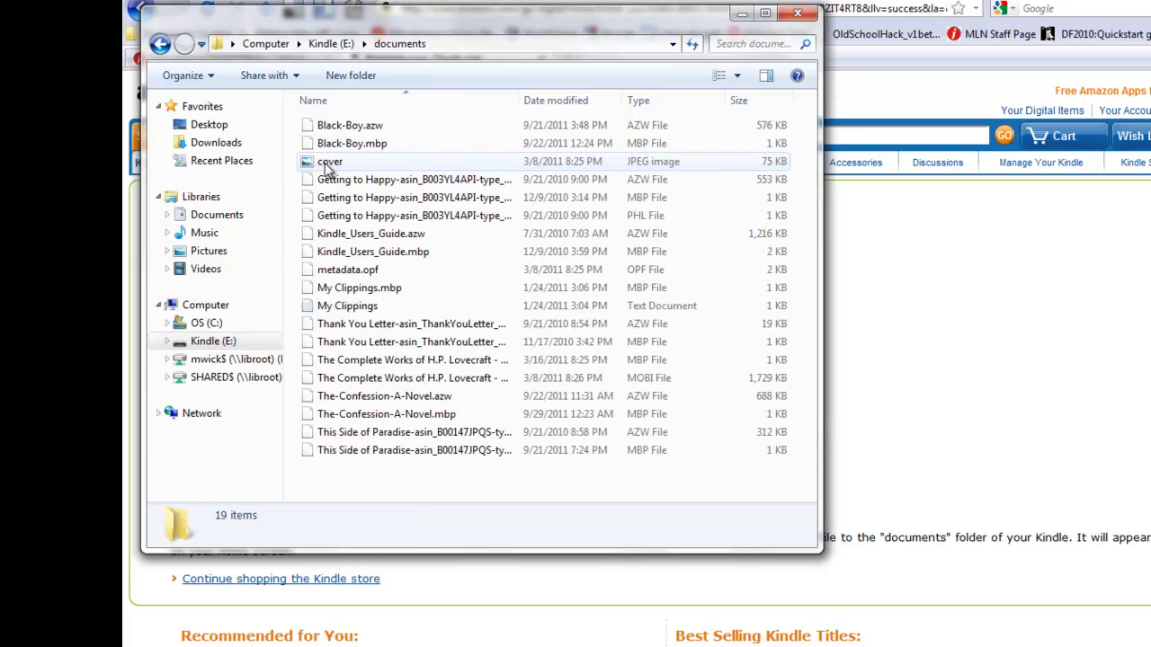
right_click(365, 475)
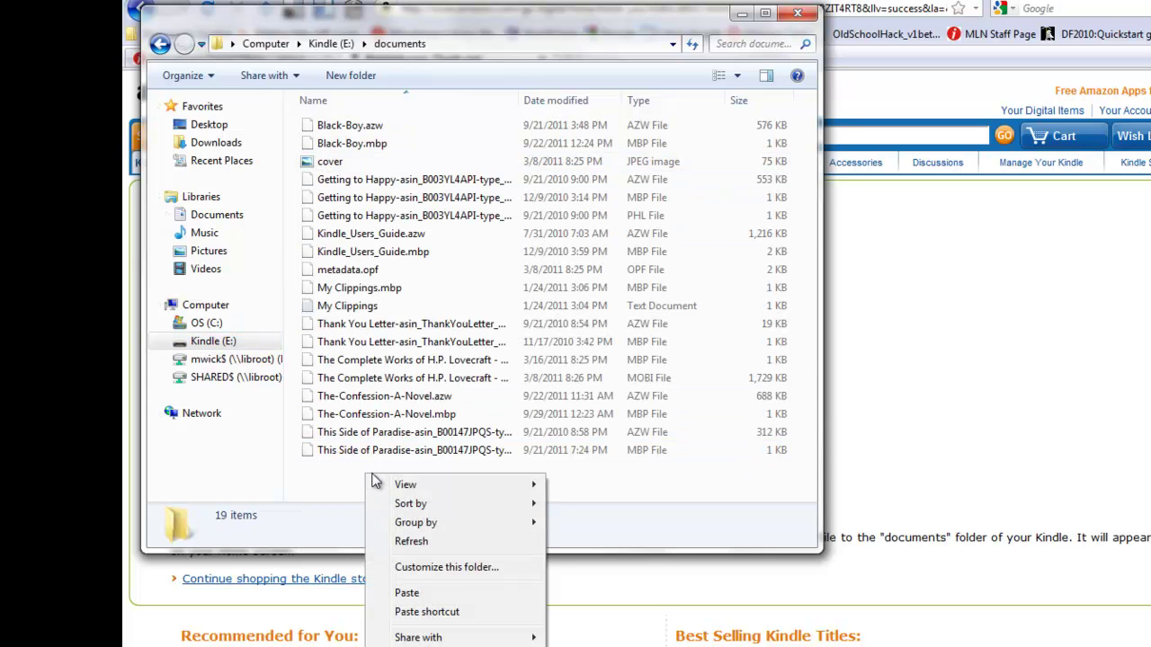
click(455, 593)
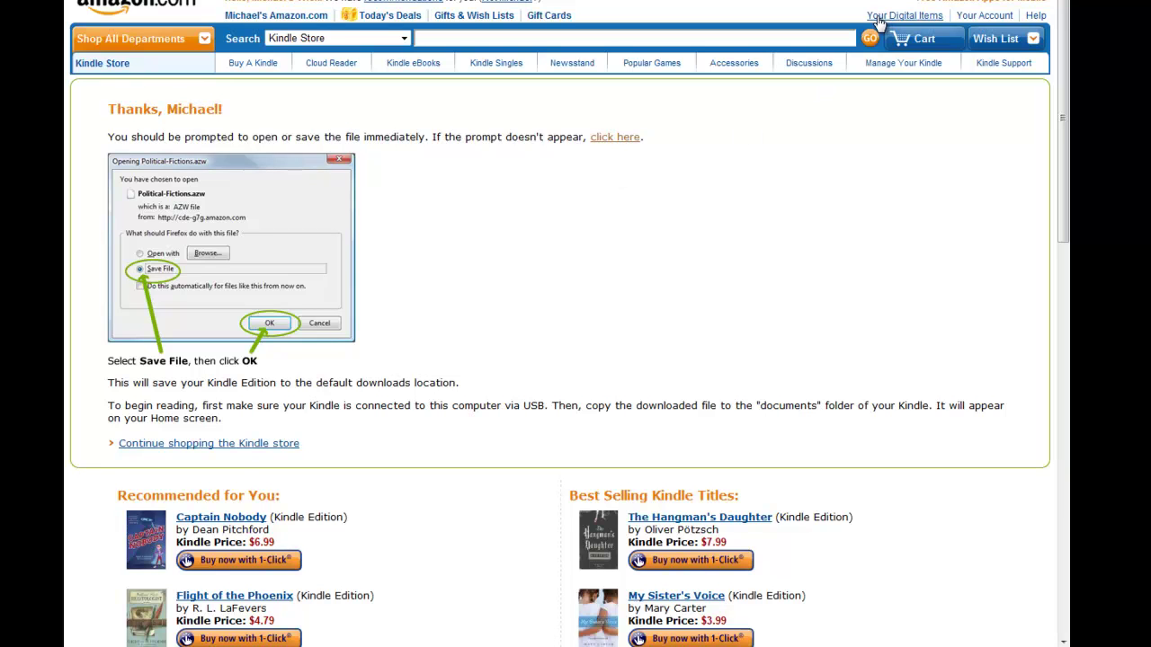
Go to Amazon's Your Digital Items overview from the page header.
click(878, 22)
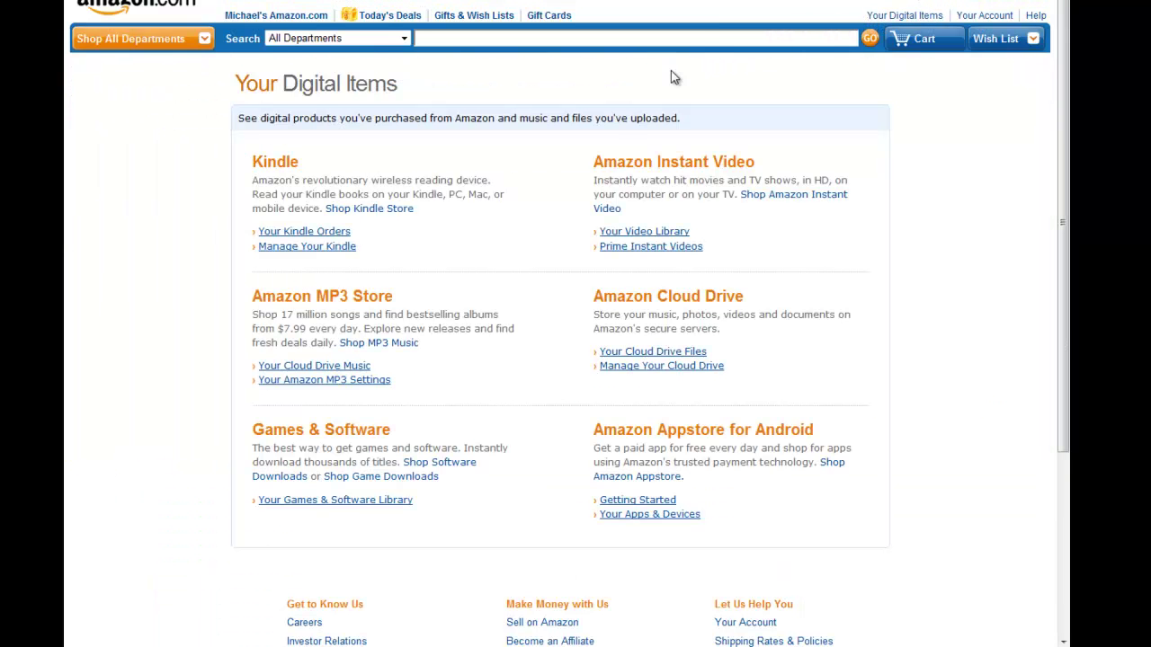
In Manage Your Kindle, return the Alvin Ho library loan.
click(311, 252)
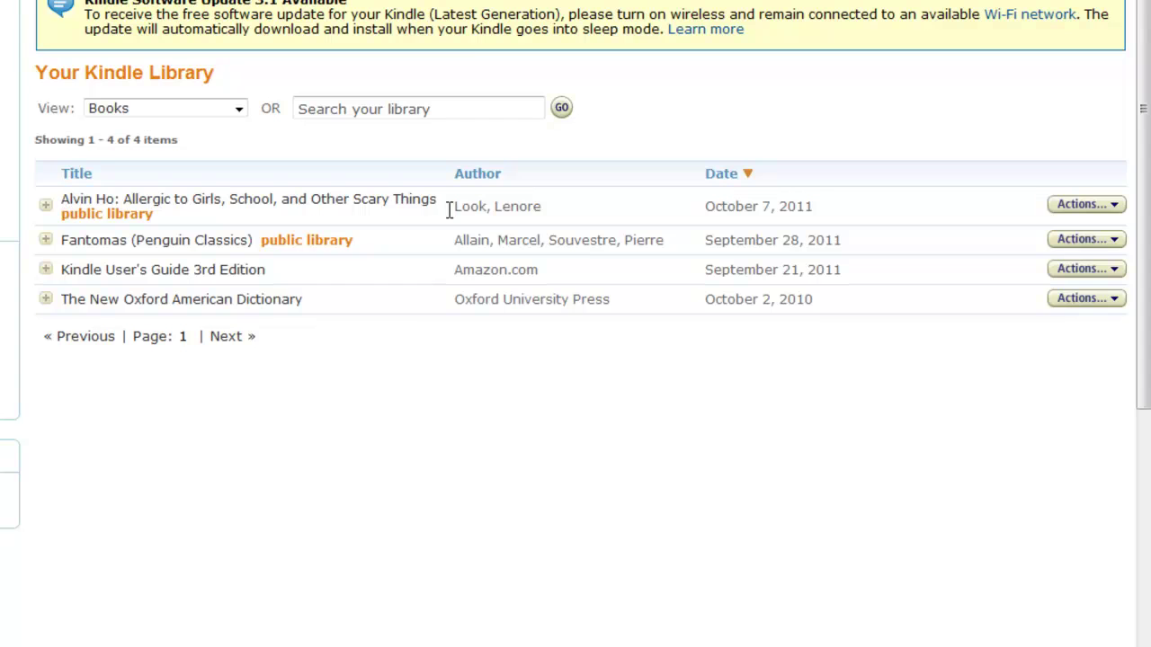
click(1113, 214)
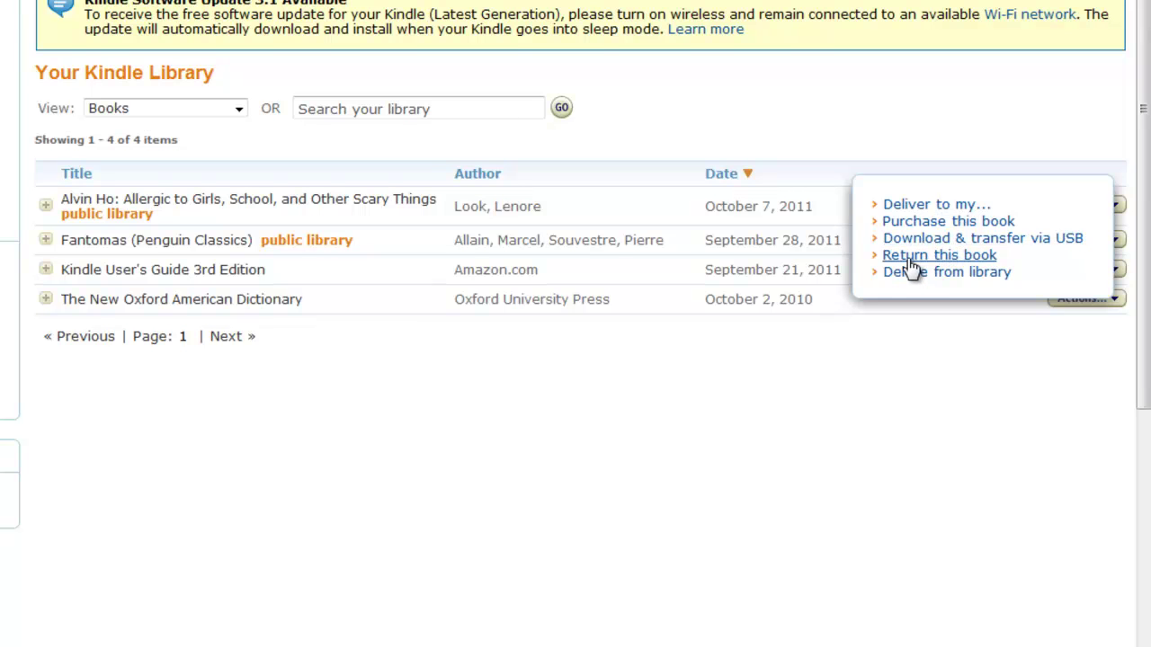
click(911, 261)
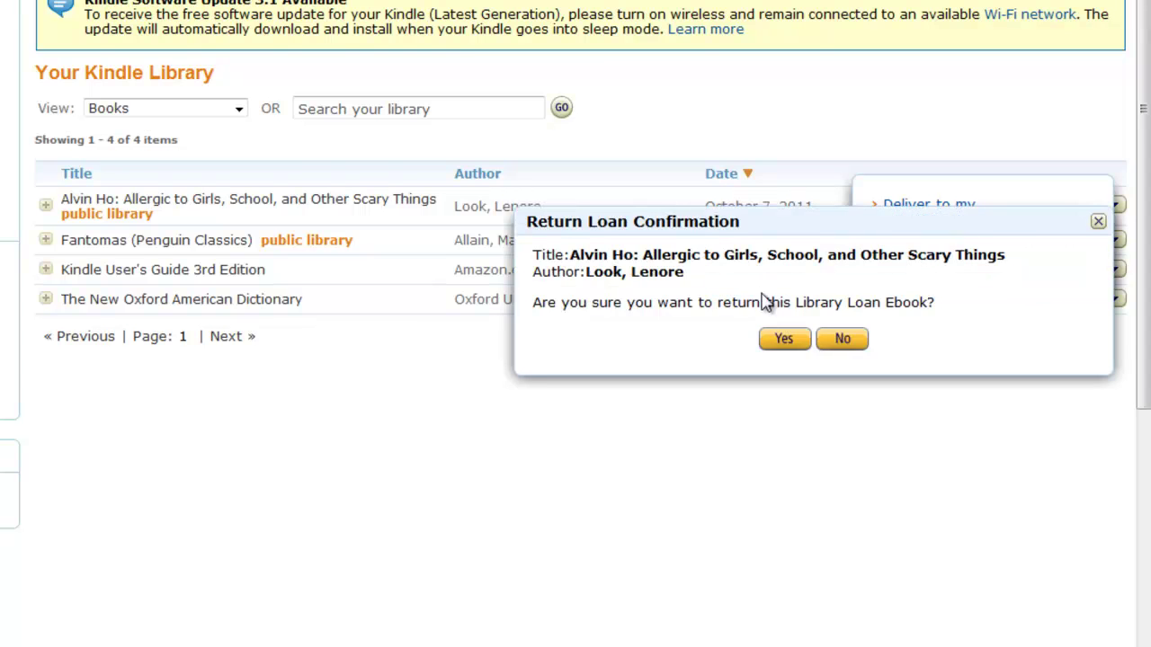
click(782, 341)
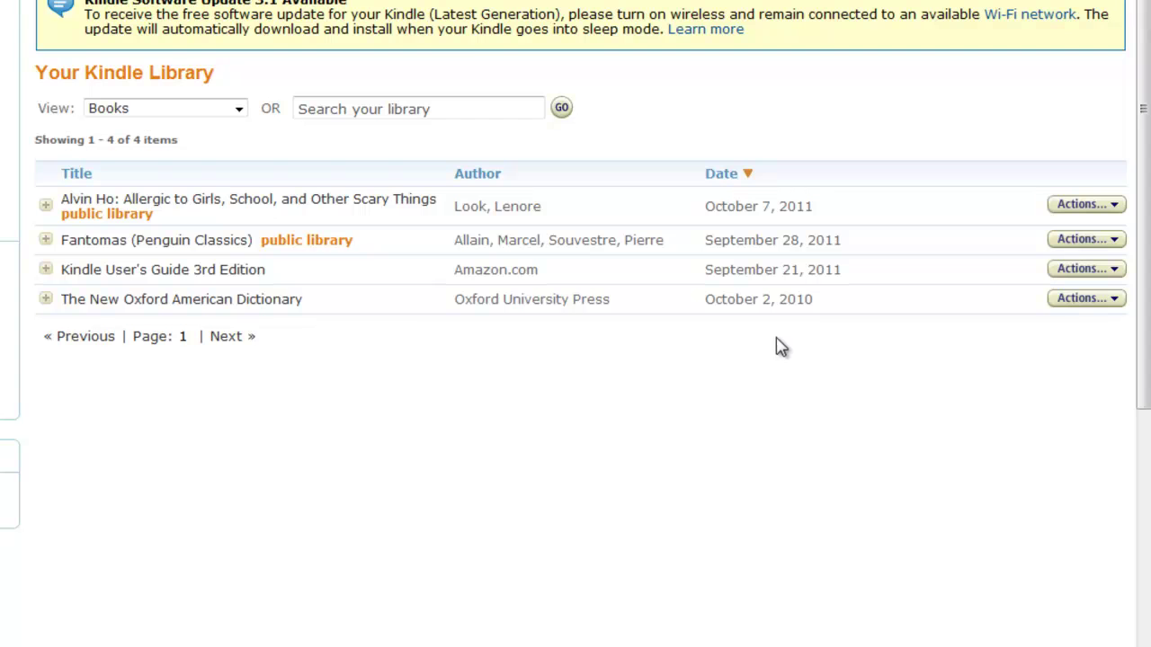
Permanently delete Alvin Ho from the Kindle library.
click(1114, 212)
click(1098, 209)
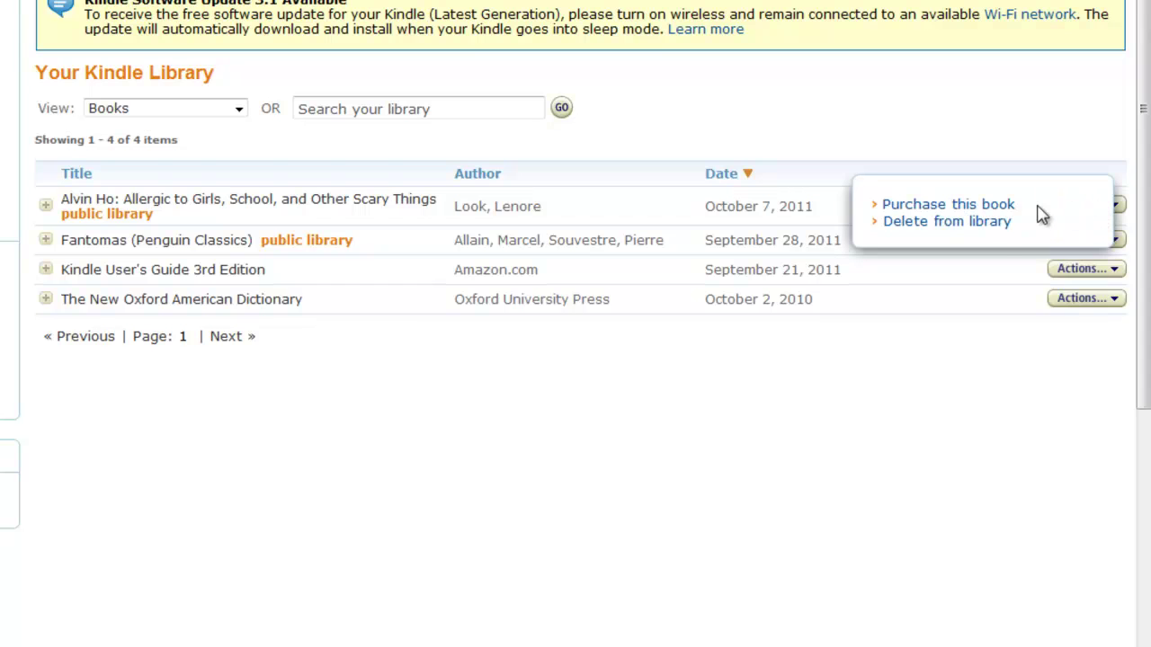
click(980, 223)
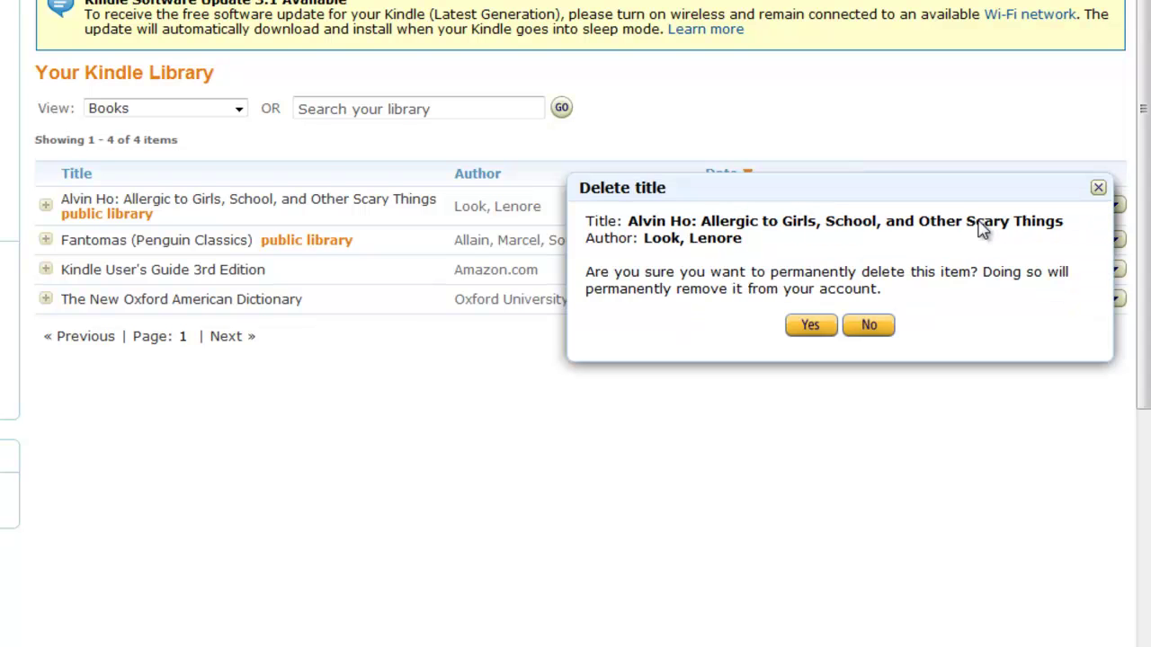
click(809, 327)
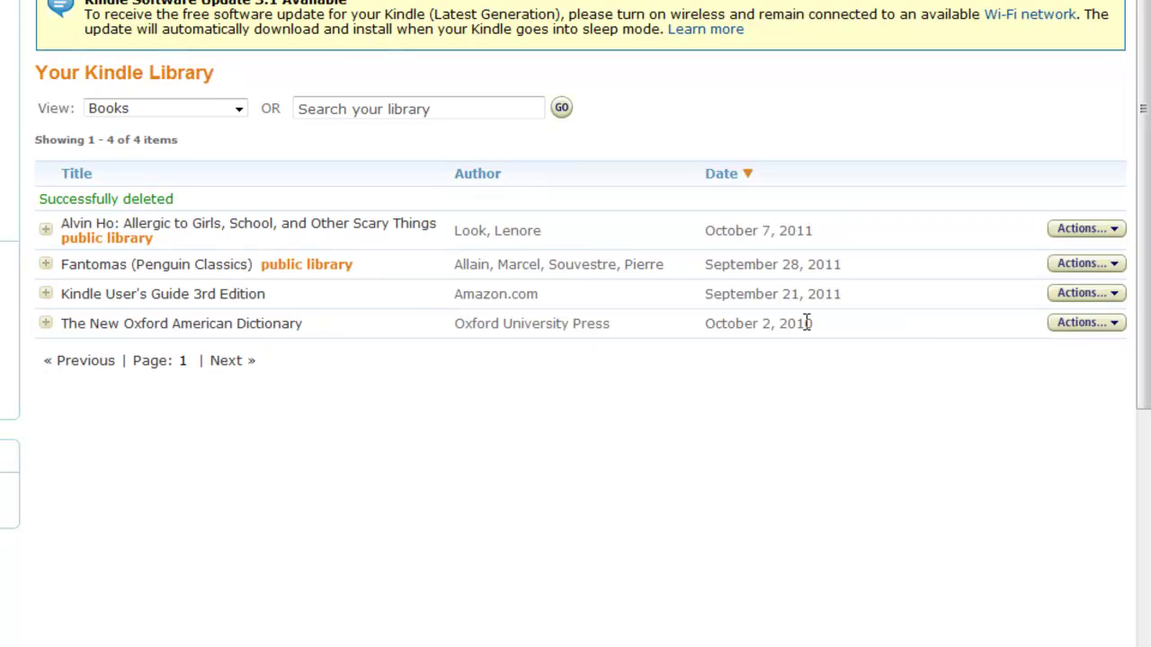